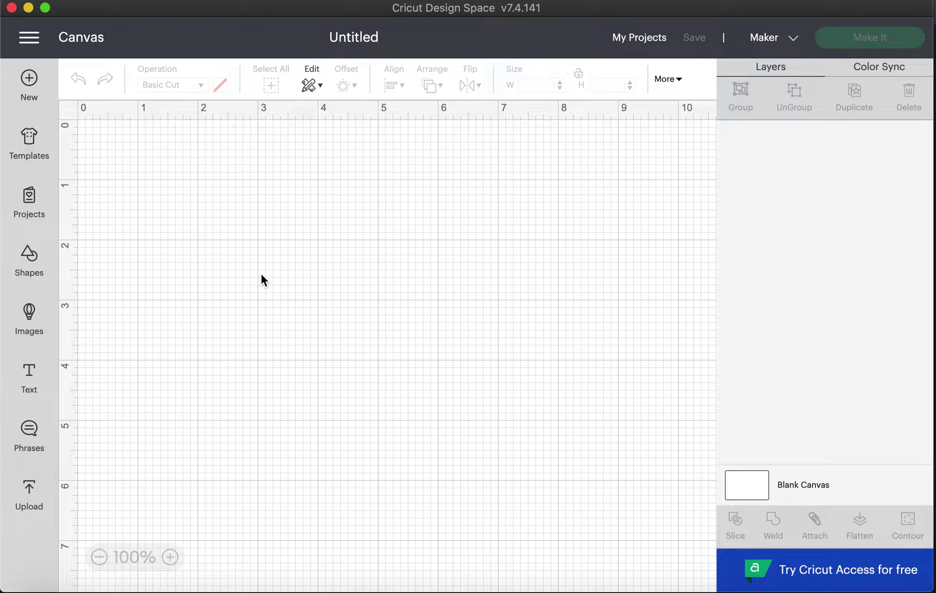
# Upload Great Wave.jpg to Cricut Design Space and choose the Complex image type.
pyautogui.click(29, 500)
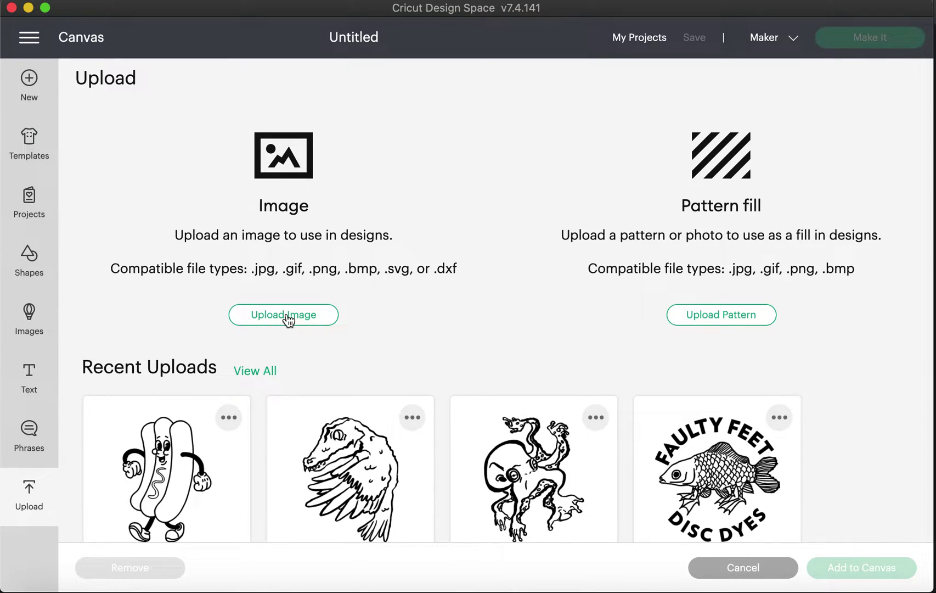
pyautogui.click(288, 317)
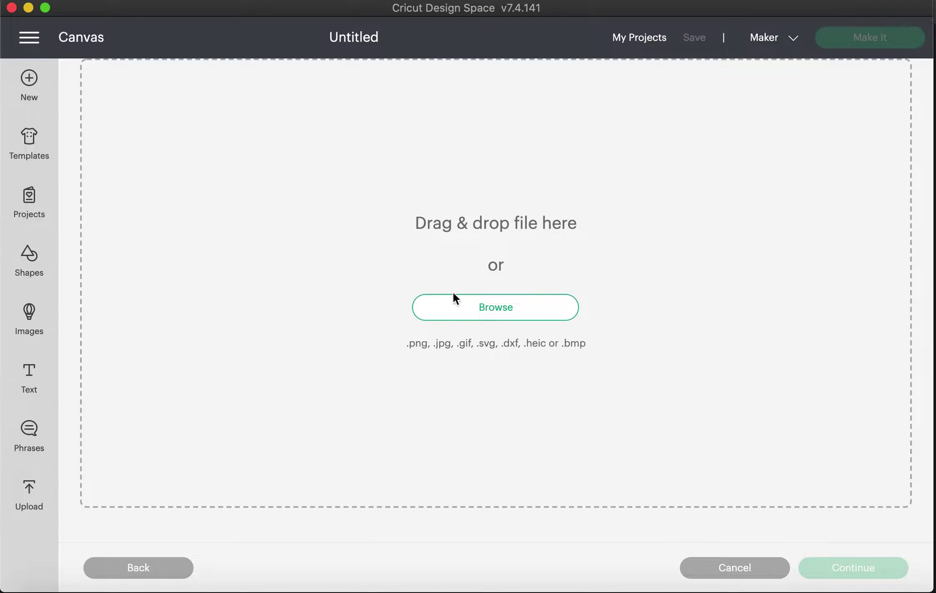
pyautogui.click(468, 307)
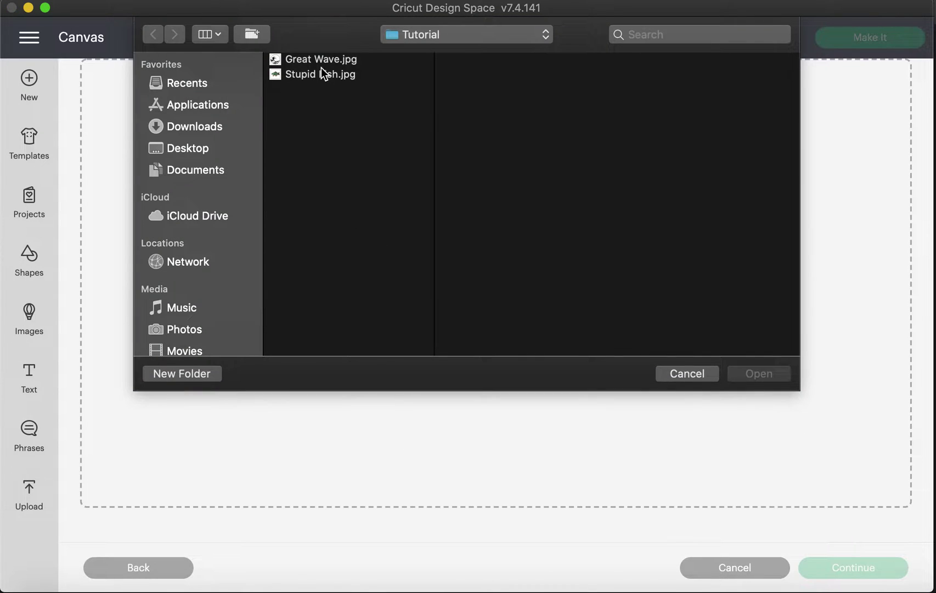
pyautogui.click(325, 59)
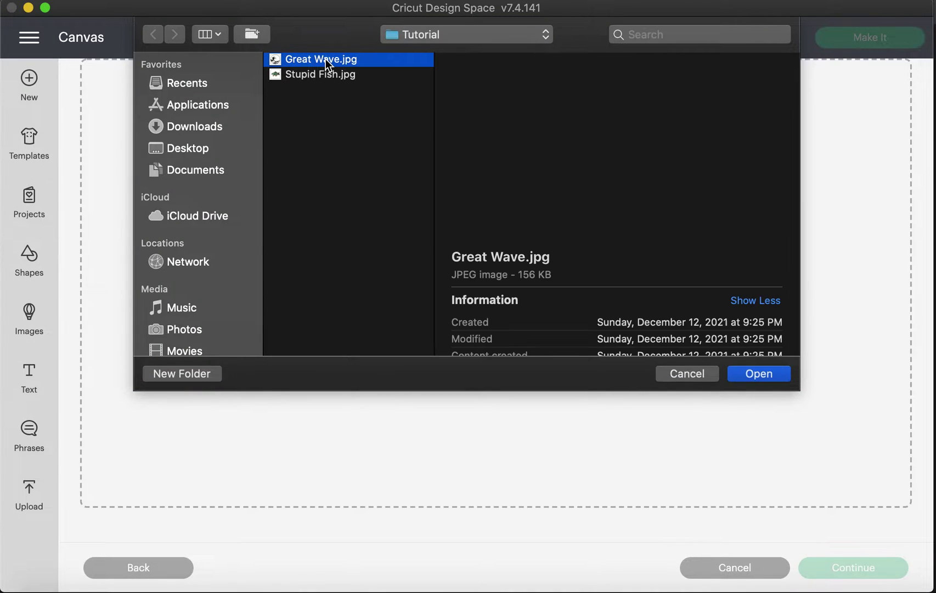
pyautogui.click(760, 373)
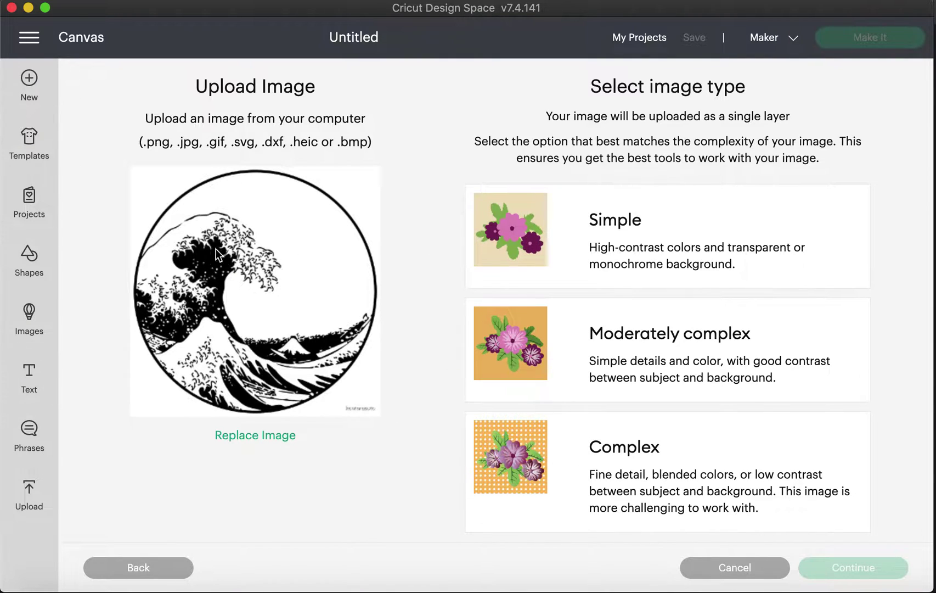
pyautogui.click(583, 460)
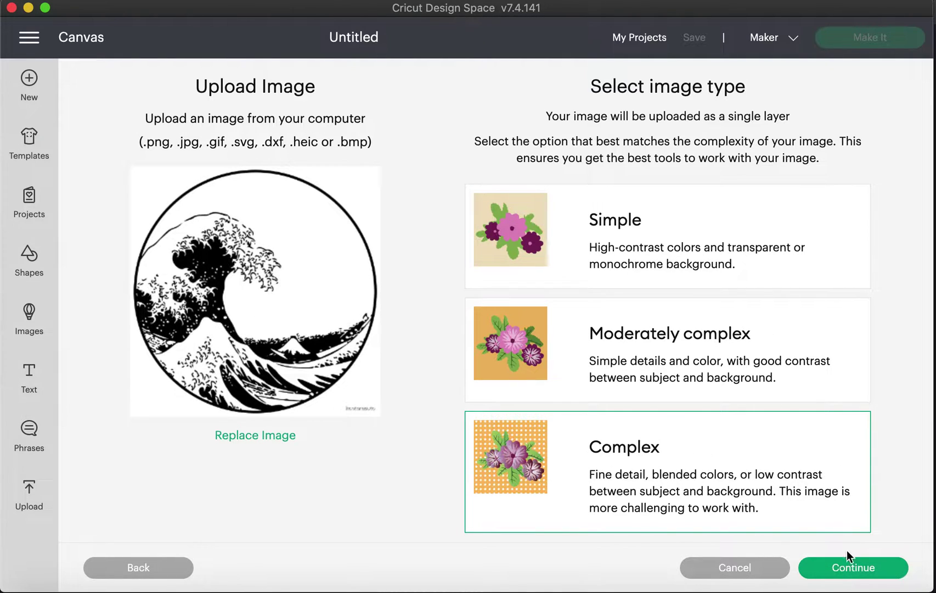
# Make the white sky, foam and mountain areas of the wave transparent.
pyautogui.click(852, 568)
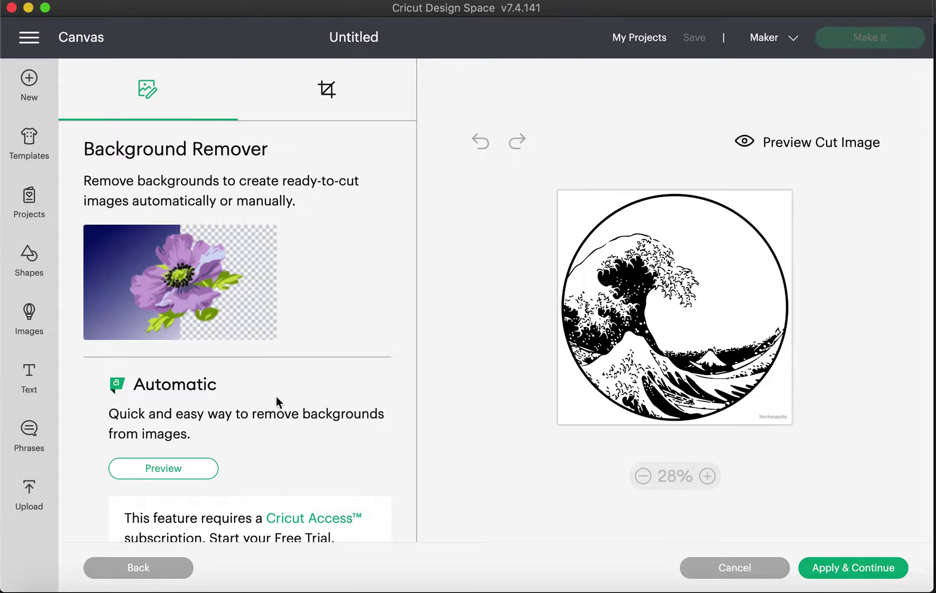
pyautogui.scroll(-5, 317, 379)
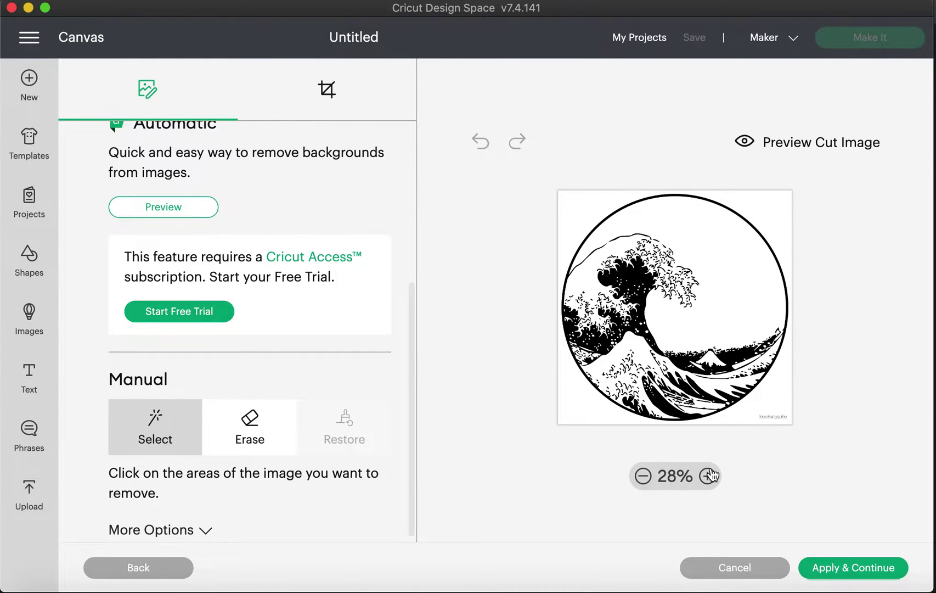
pyautogui.click(707, 476)
pyautogui.scroll(-5, 691, 346)
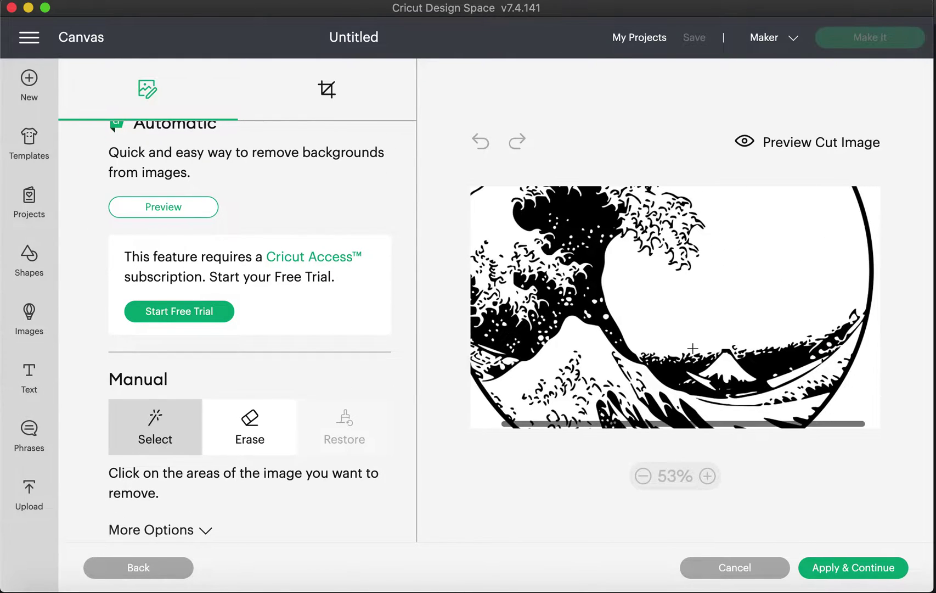
pyautogui.click(655, 317)
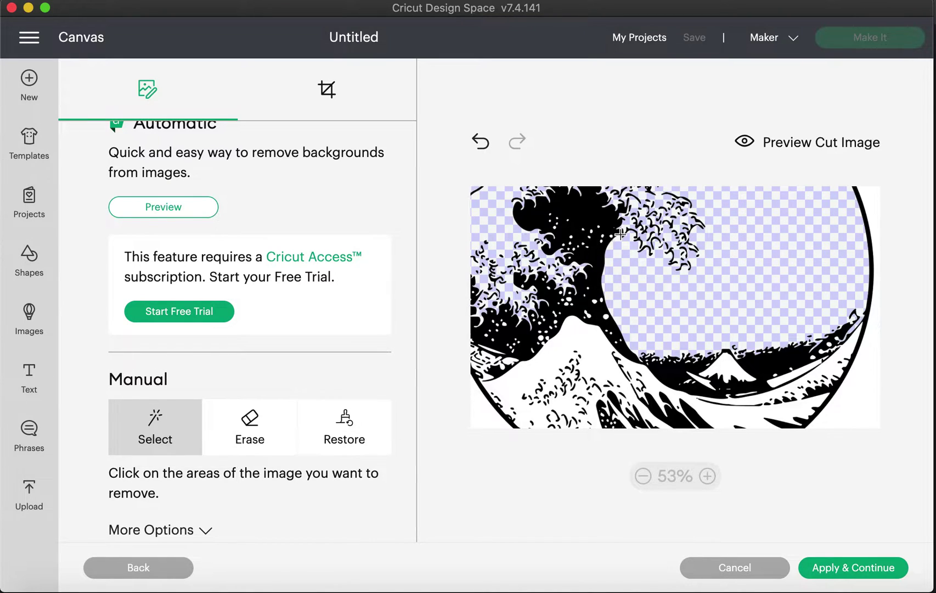
pyautogui.click(584, 337)
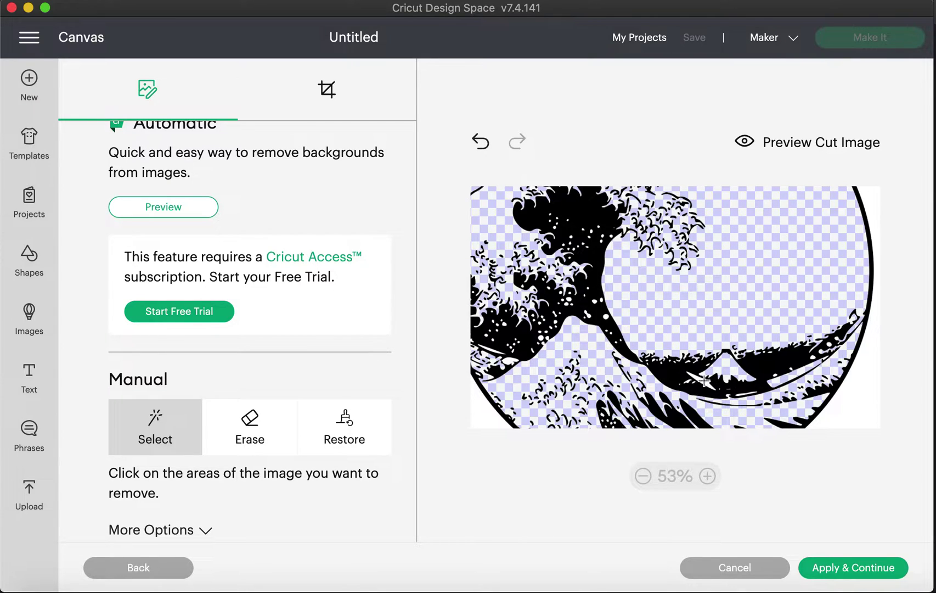
pyautogui.scroll(-3, 856, 412)
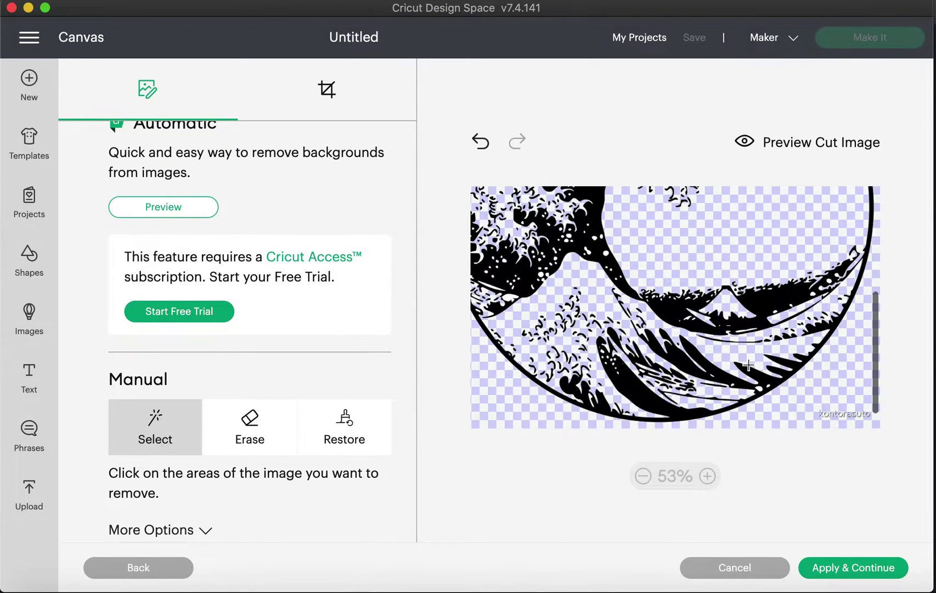
# Erase the watermark in the lower-right corner of the image.
pyautogui.click(230, 420)
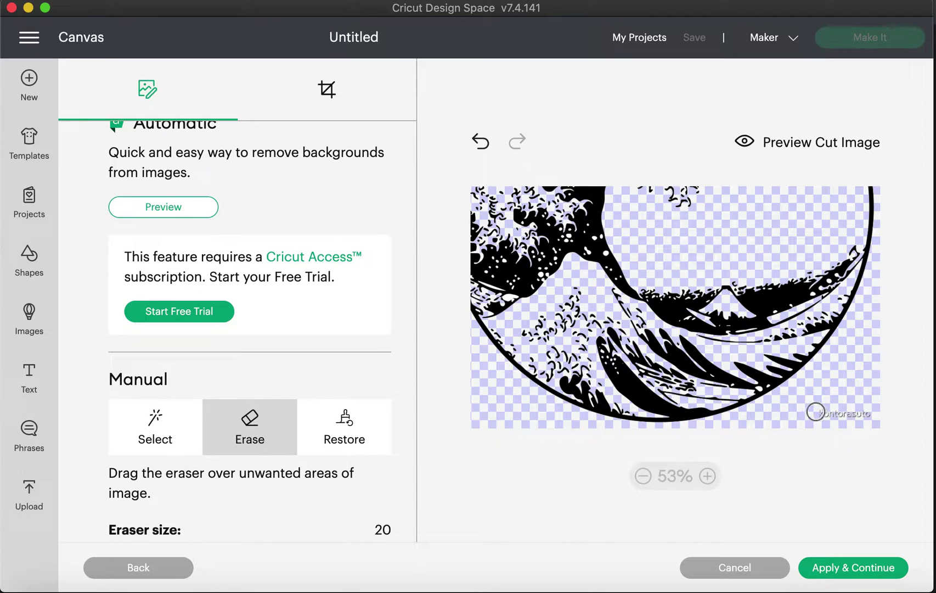
pyautogui.moveTo(815, 409)
pyautogui.mouseDown()
pyautogui.moveTo(846, 409)
pyautogui.moveTo(848, 418)
pyautogui.mouseUp()
pyautogui.scroll(5, 848, 418)
pyautogui.hscroll(-2, 848, 418)
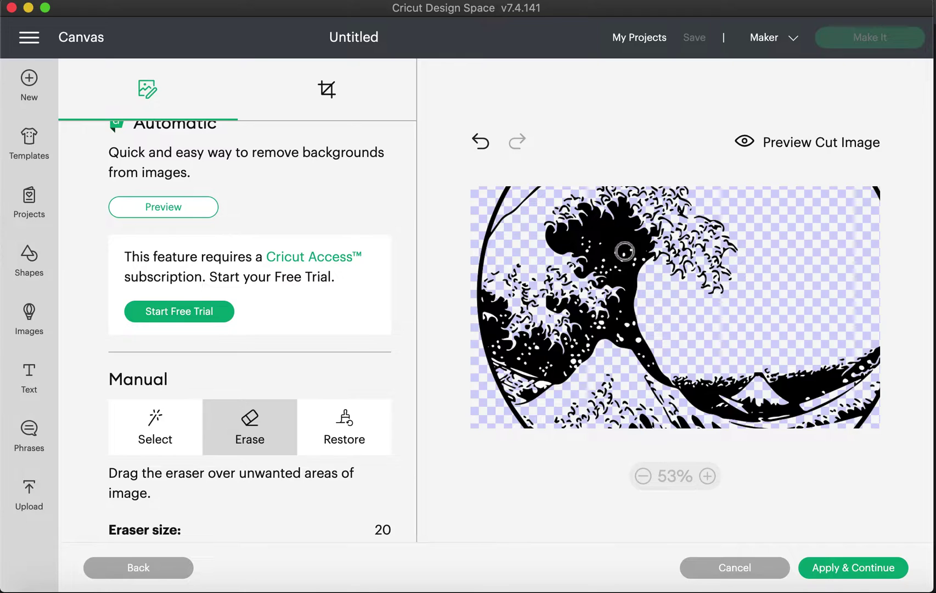
pyautogui.scroll(5, 625, 252)
pyautogui.scroll(-10, 721, 307)
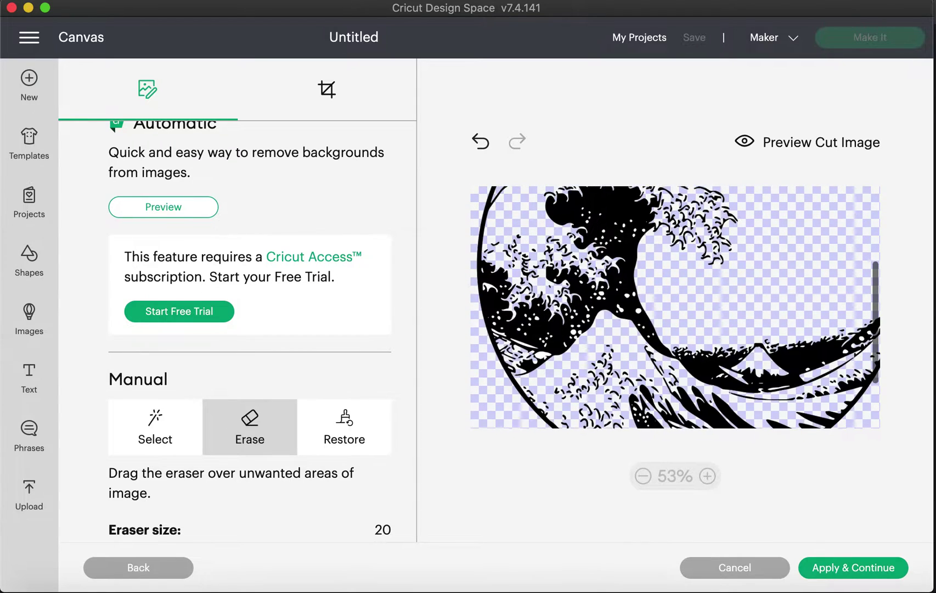
# Zoom to 78%, reveal More Options, apply the background removal, then abandon this upload.
pyautogui.click(156, 431)
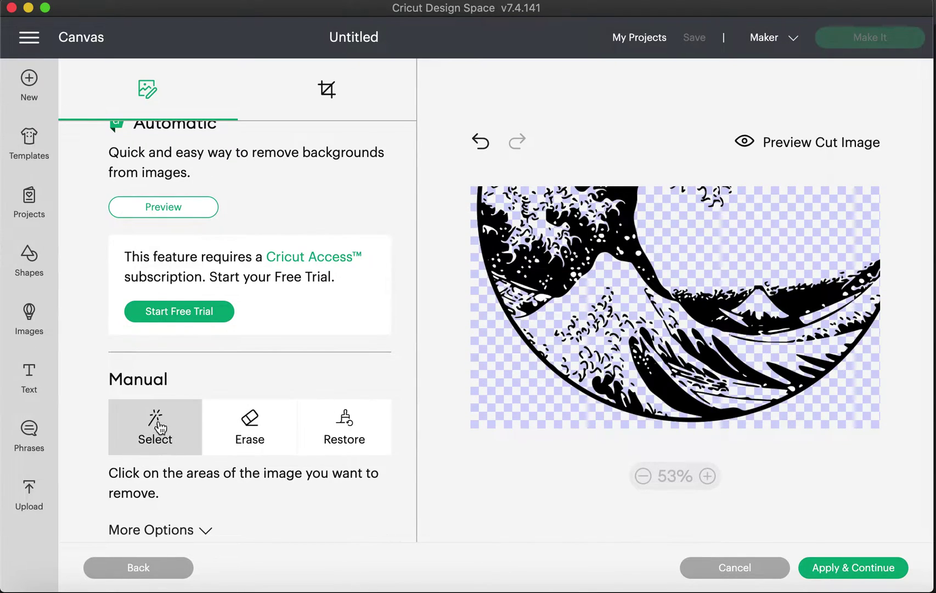
pyautogui.click(708, 476)
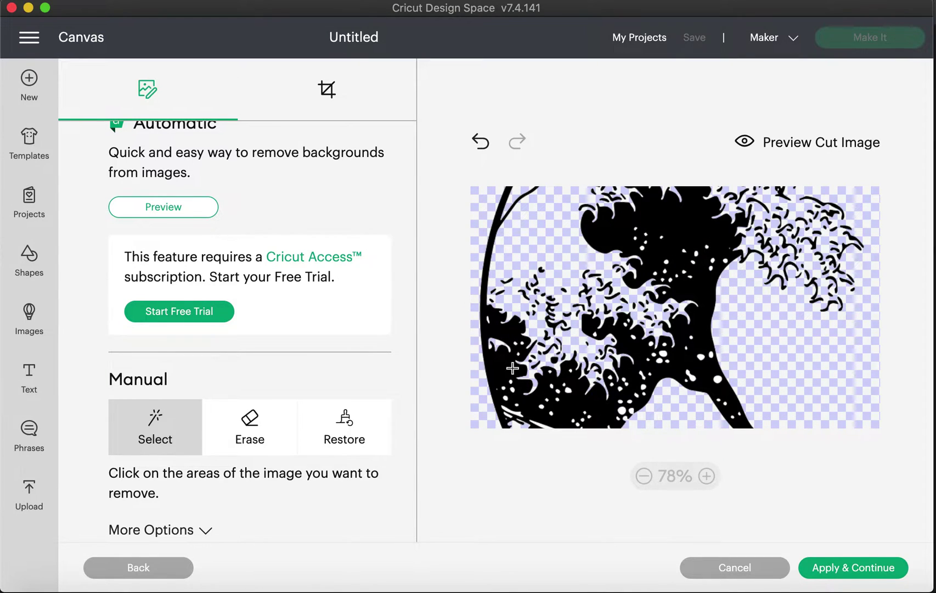
pyautogui.scroll(-1, 346, 411)
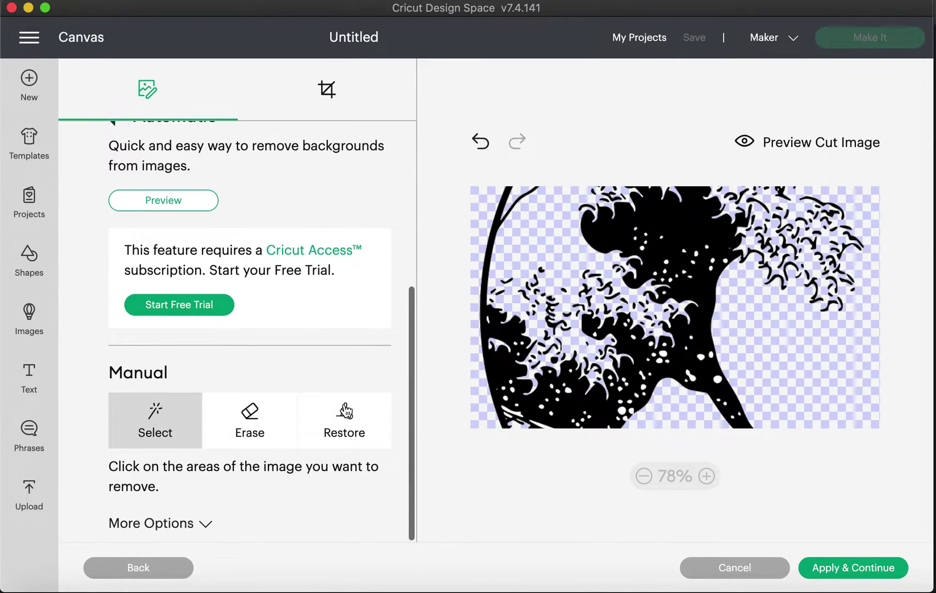
pyautogui.click(207, 523)
pyautogui.scroll(-5, 193, 463)
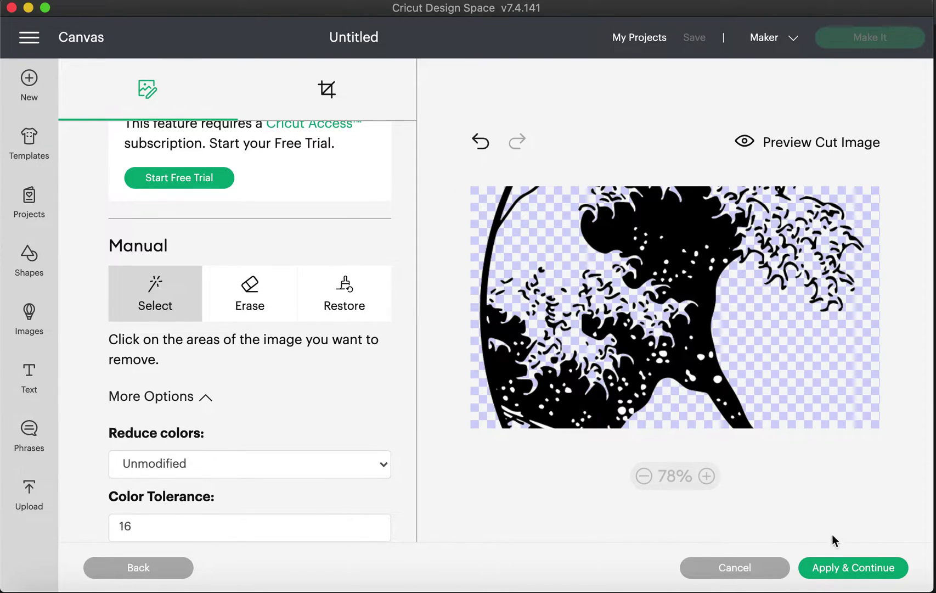
pyautogui.click(840, 569)
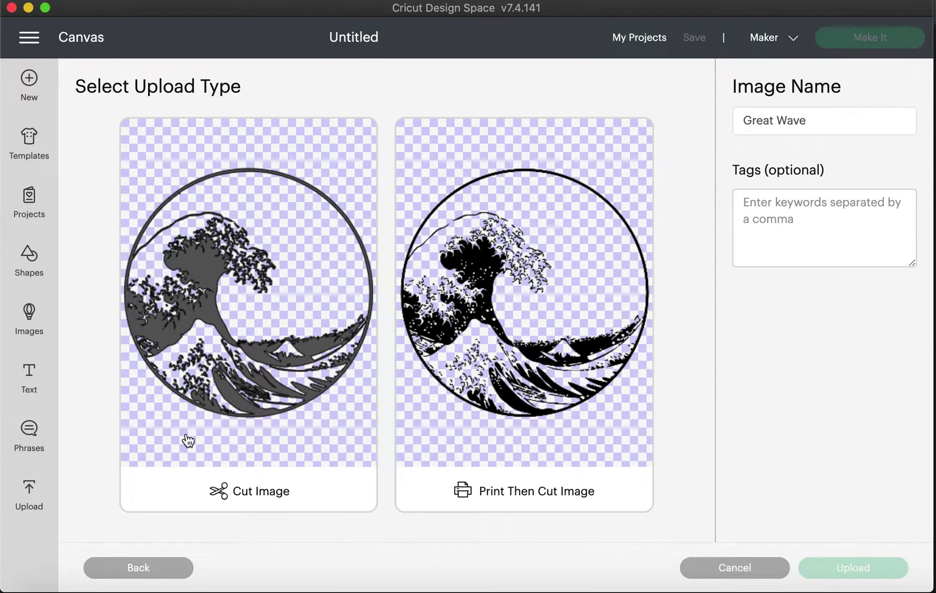
pyautogui.click(733, 567)
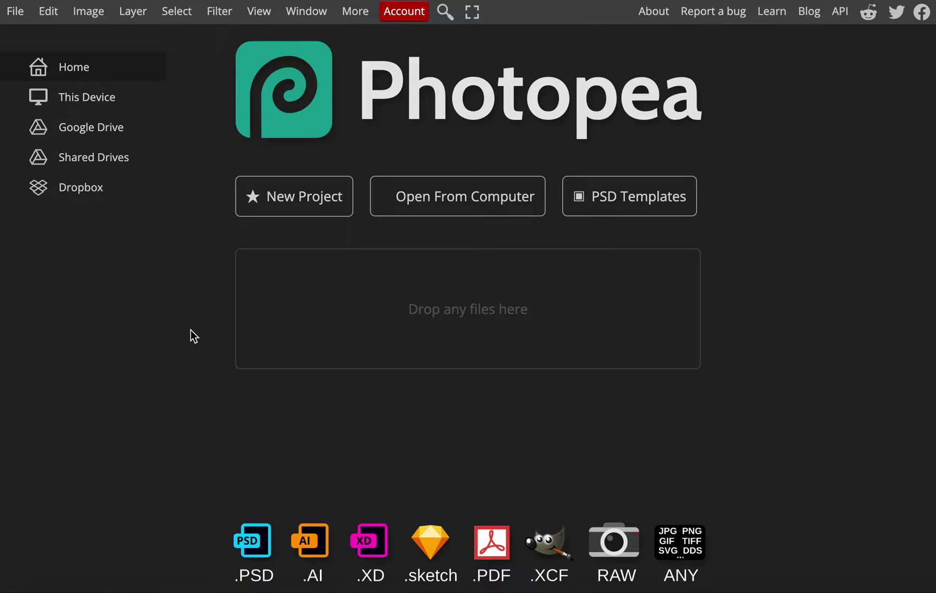
# Open Great Wave.jpg in Photopea from the computer.
pyautogui.click(419, 203)
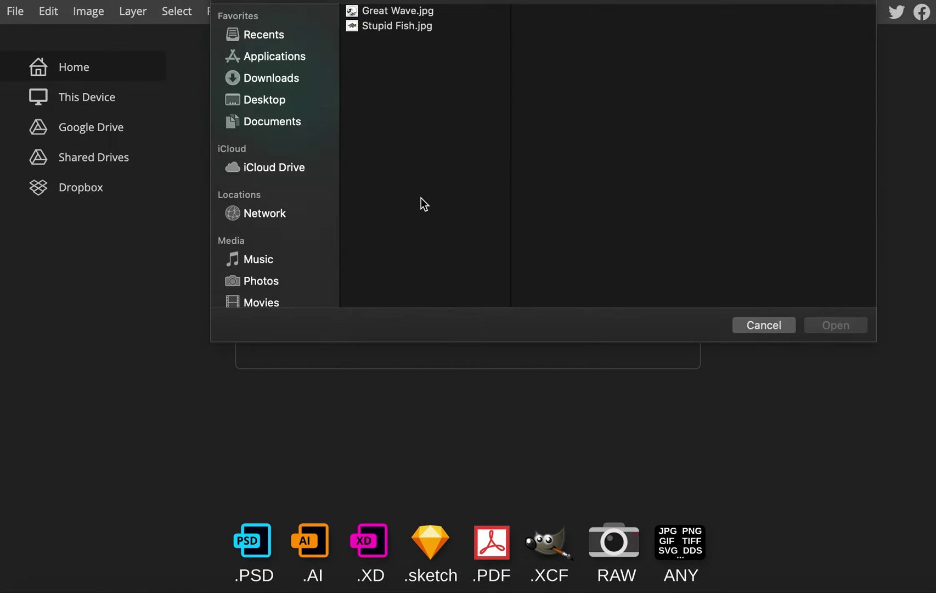
pyautogui.click(380, 13)
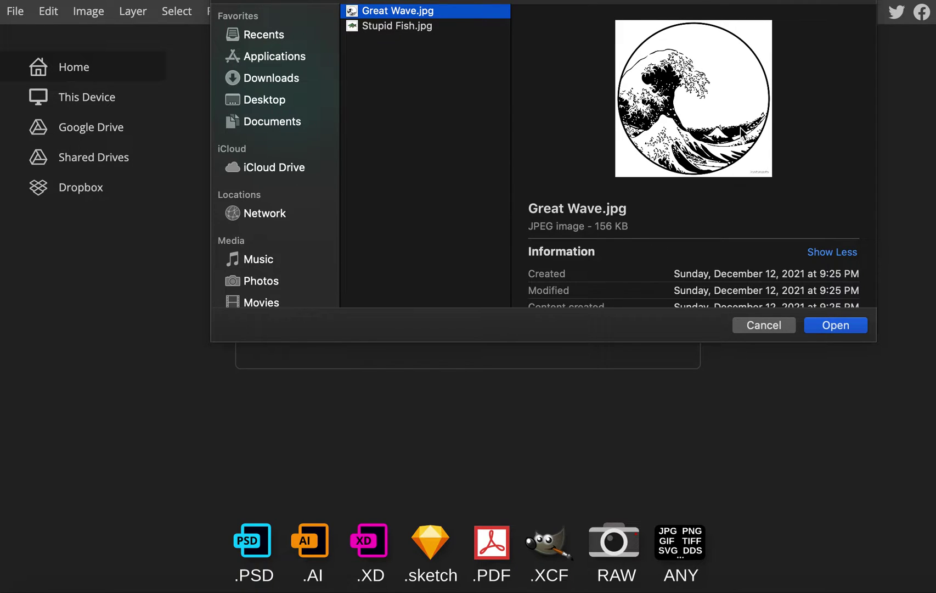
pyautogui.click(835, 324)
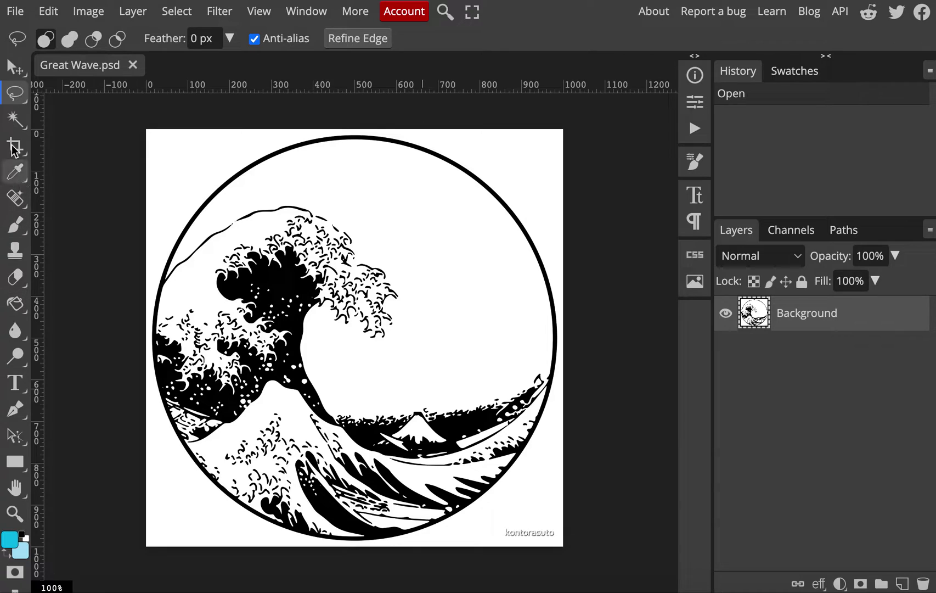
# Erase the watermark in the lower-right corner with the Eraser.
pyautogui.click(11, 279)
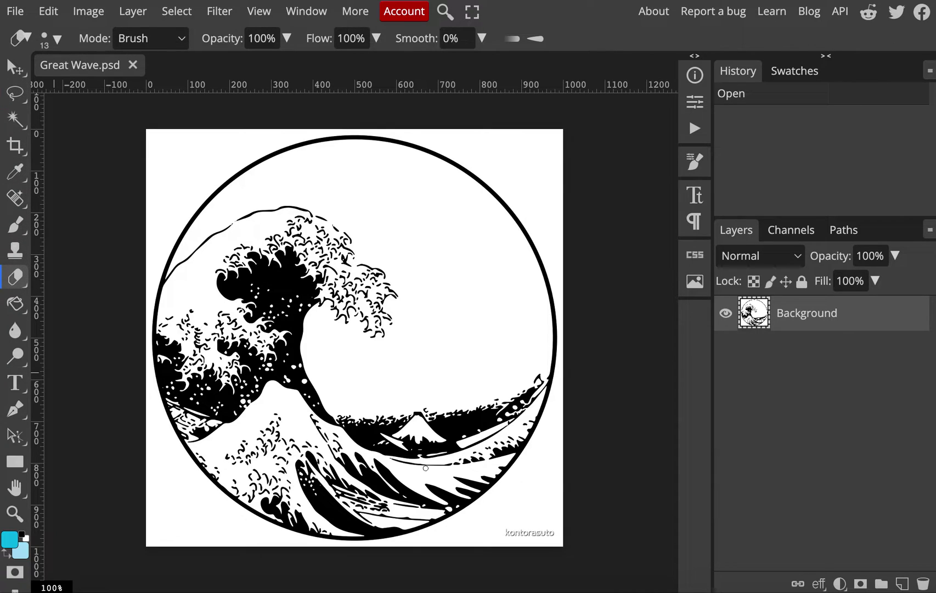
pyautogui.moveTo(502, 533)
pyautogui.mouseDown()
pyautogui.moveTo(558, 531)
pyautogui.moveTo(498, 532)
pyautogui.moveTo(547, 536)
pyautogui.mouseUp()
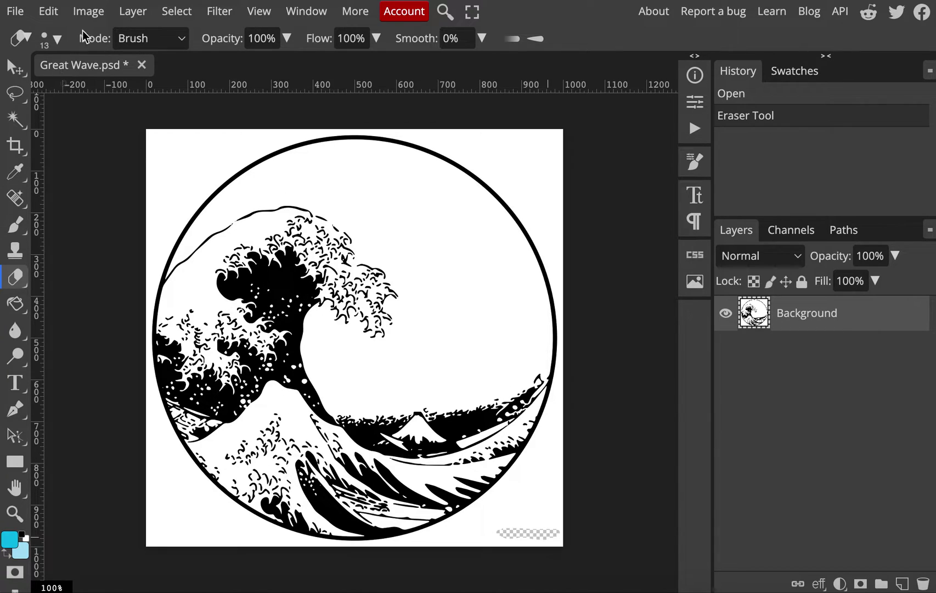
pyautogui.click(14, 119)
# Try Magic Wand selections on the black wave and white background, then deselect.
pyautogui.click(270, 277)
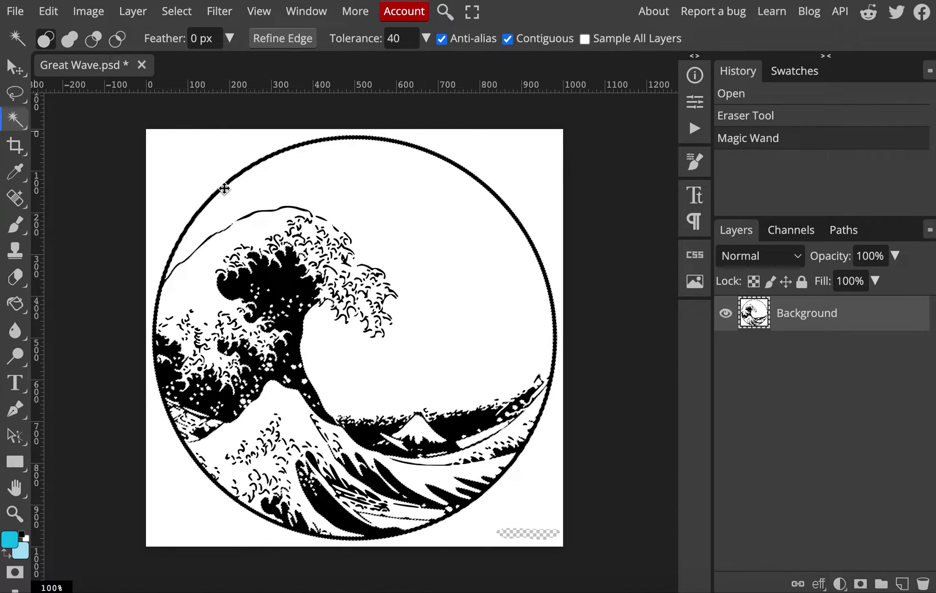
pyautogui.click(198, 168)
pyautogui.hotkey('ctrl', 'd')
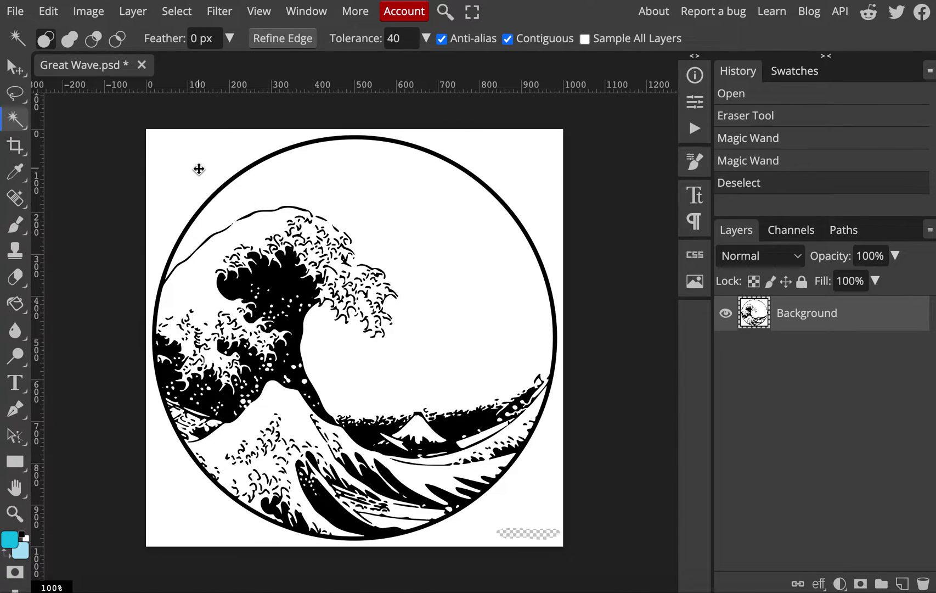
# Start a Color Range selection and sample the black ink of the wave.
pyautogui.click(181, 12)
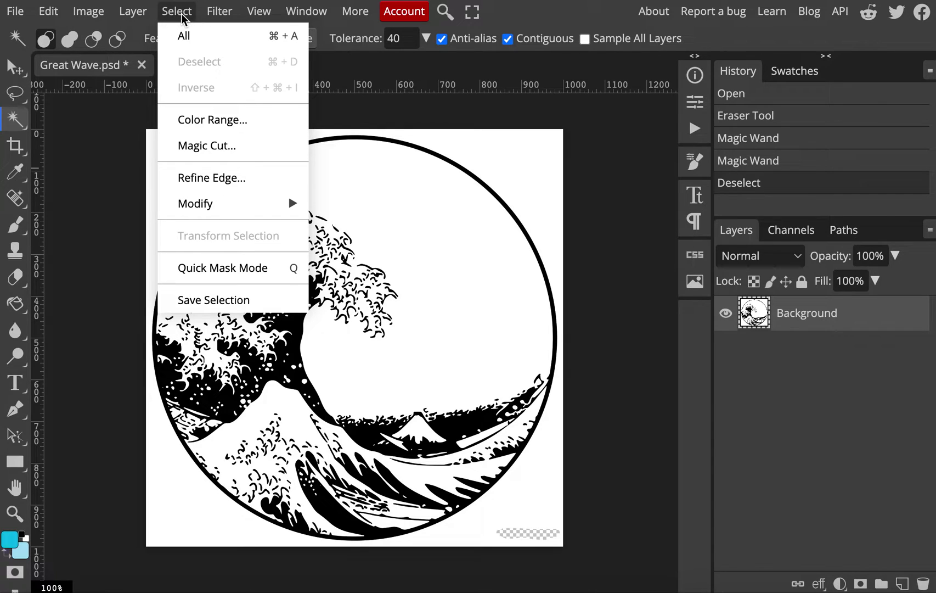
pyautogui.click(215, 123)
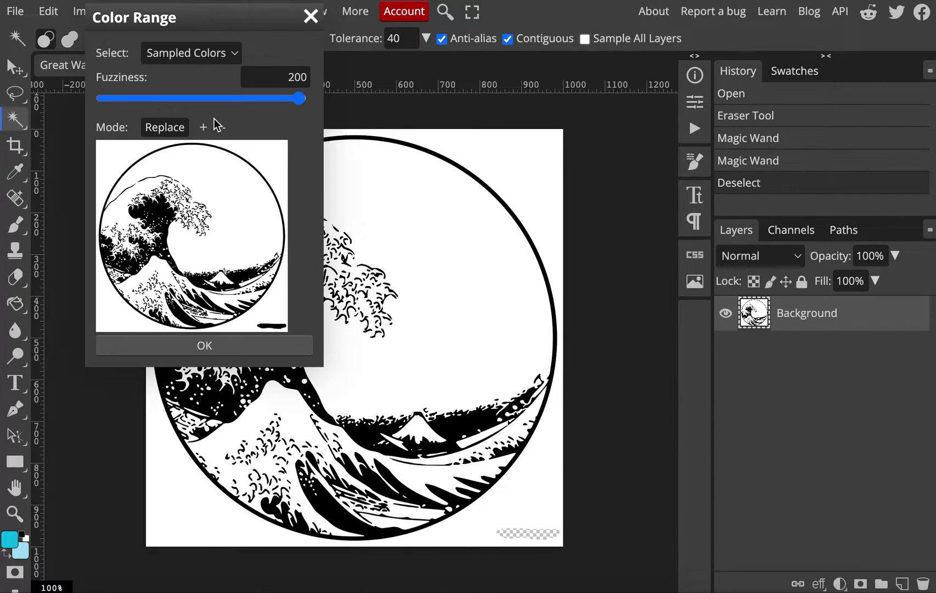
pyautogui.click(252, 25)
pyautogui.moveTo(251, 25); pyautogui.dragTo(200, 60)
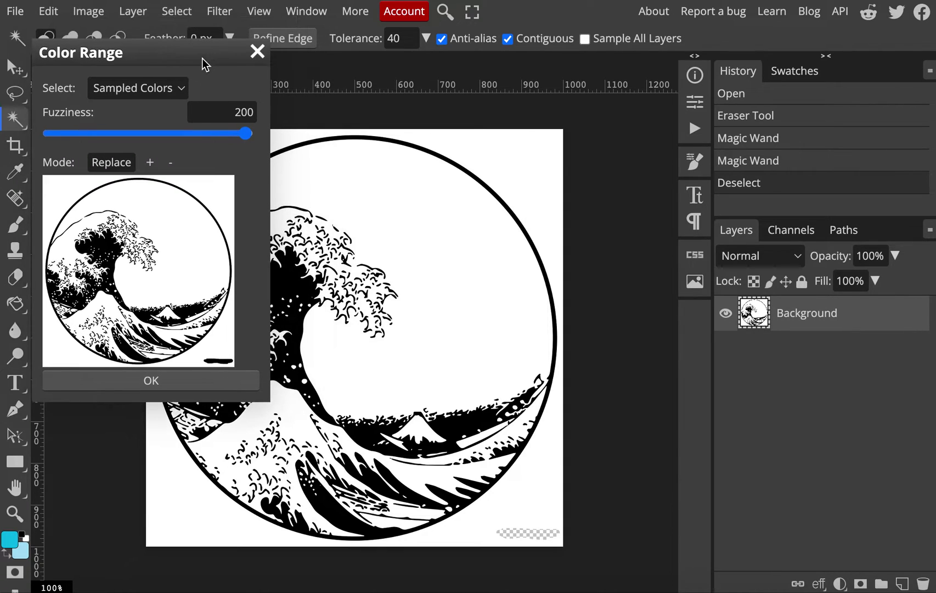
pyautogui.click(298, 288)
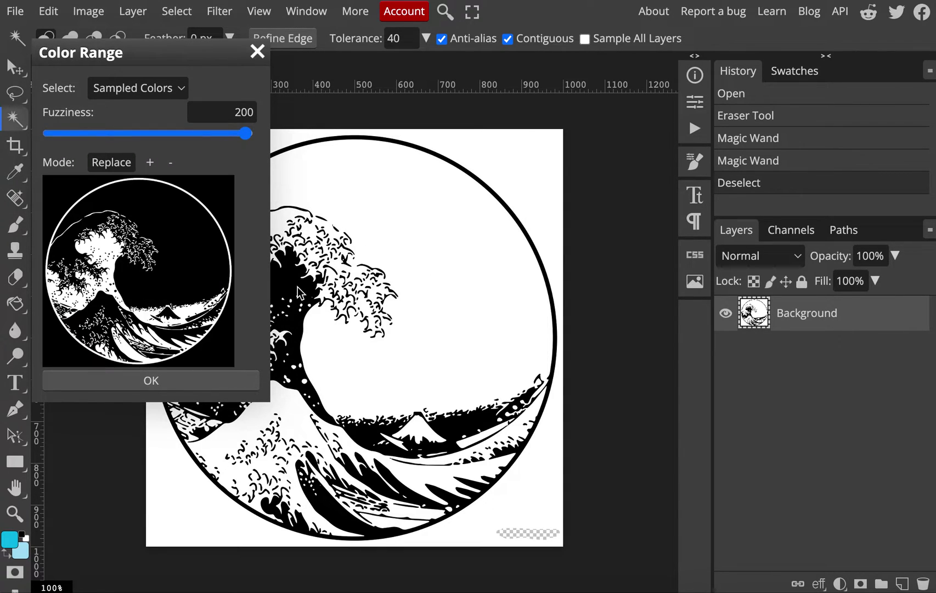
pyautogui.click(415, 256)
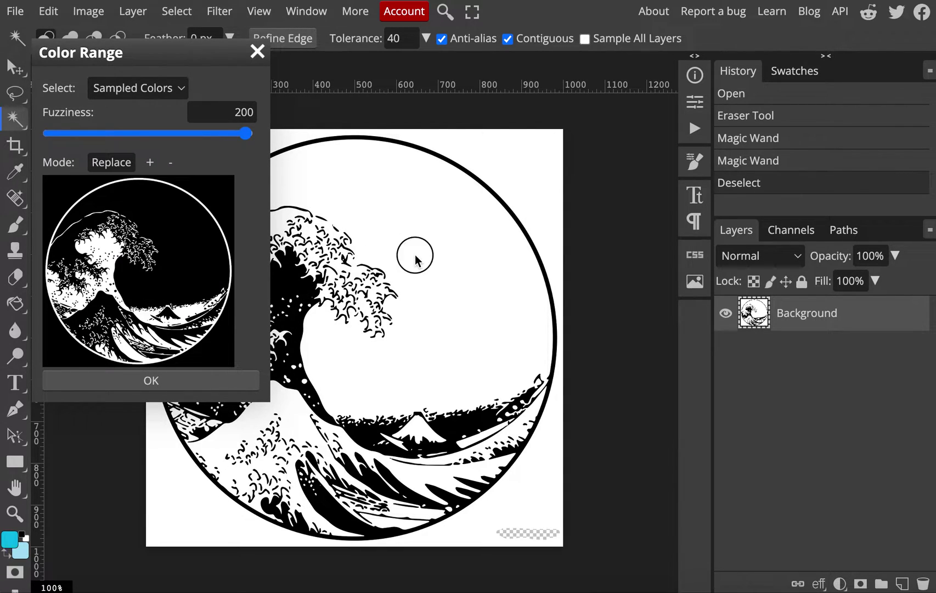
pyautogui.click(292, 278)
# Lower the Fuzziness and confirm the black colour-range selection.
pyautogui.moveTo(248, 141); pyautogui.dragTo(302, 144)
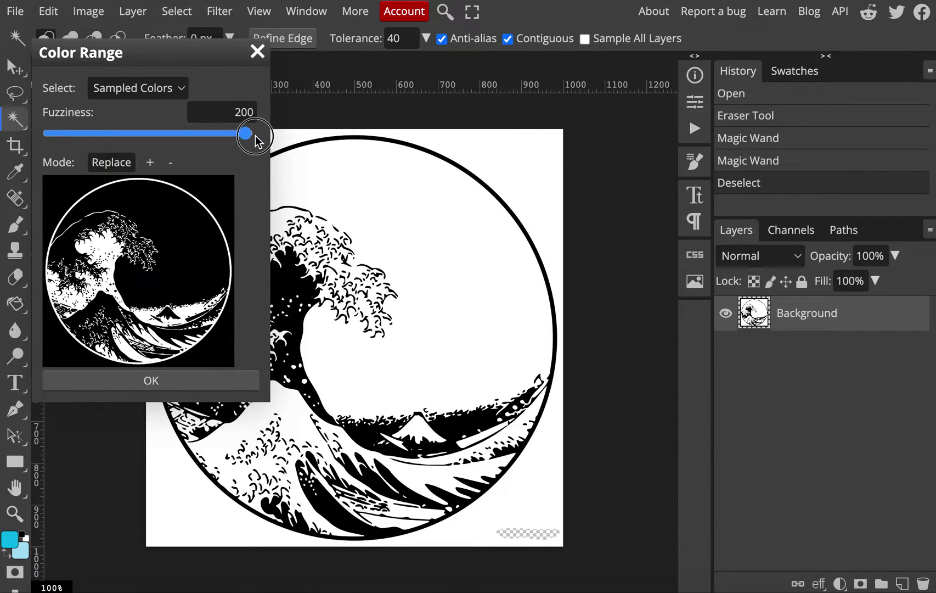
pyautogui.moveTo(250, 141)
pyautogui.mouseDown()
pyautogui.moveTo(80, 140)
pyautogui.moveTo(137, 148)
pyautogui.moveTo(267, 139)
pyautogui.mouseUp()
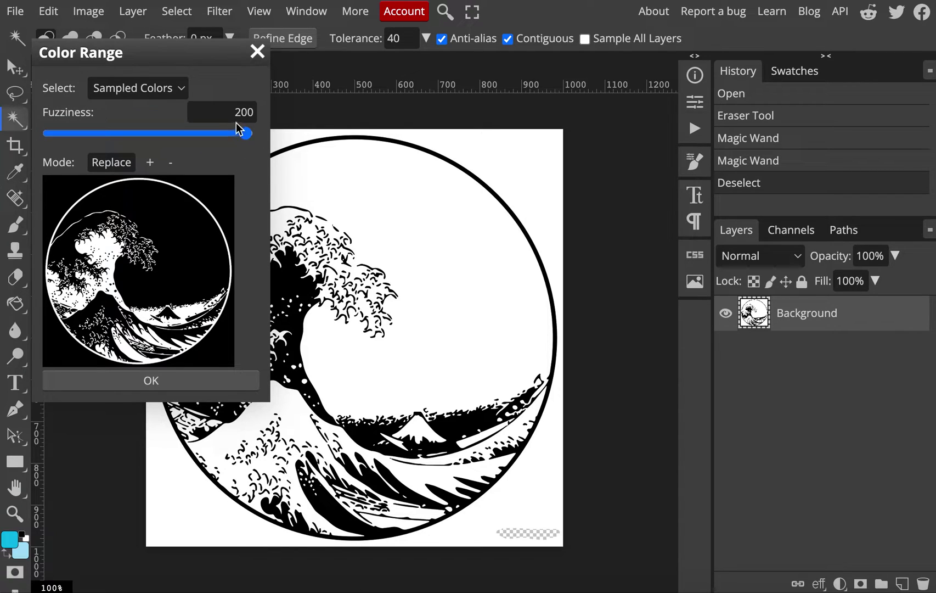
pyautogui.click(158, 381)
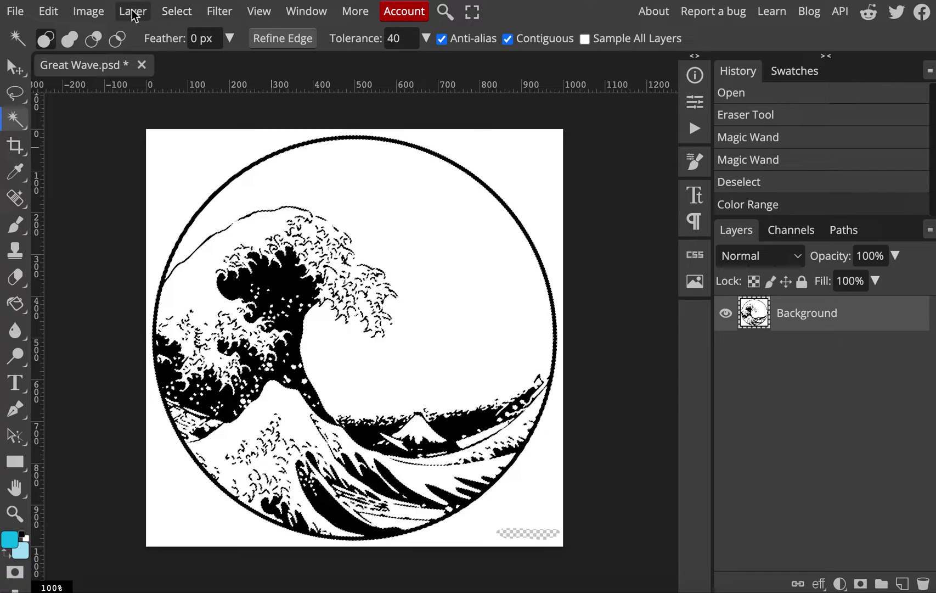
pyautogui.click(165, 13)
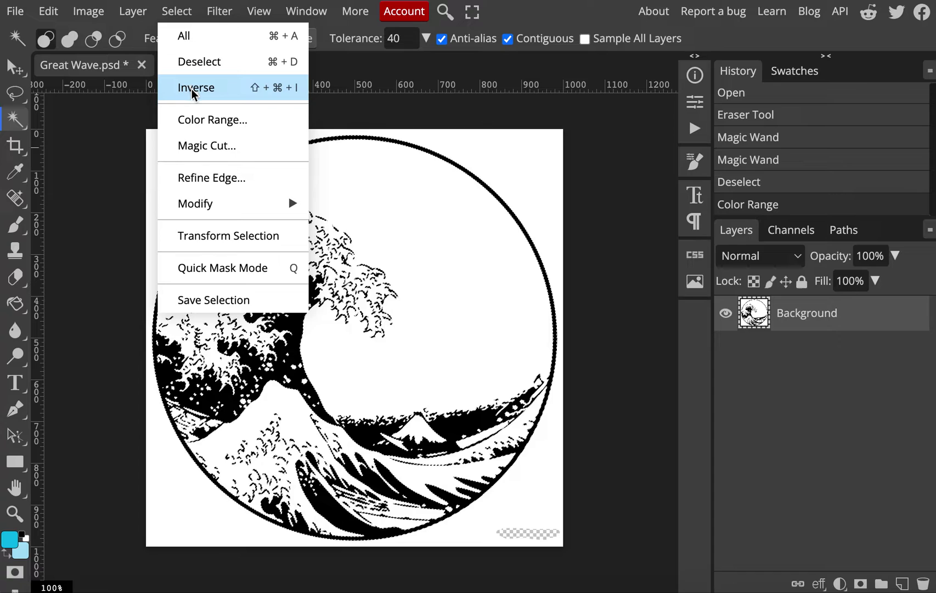
# Invert the selection and clear the white background to transparency.
pyautogui.click(223, 88)
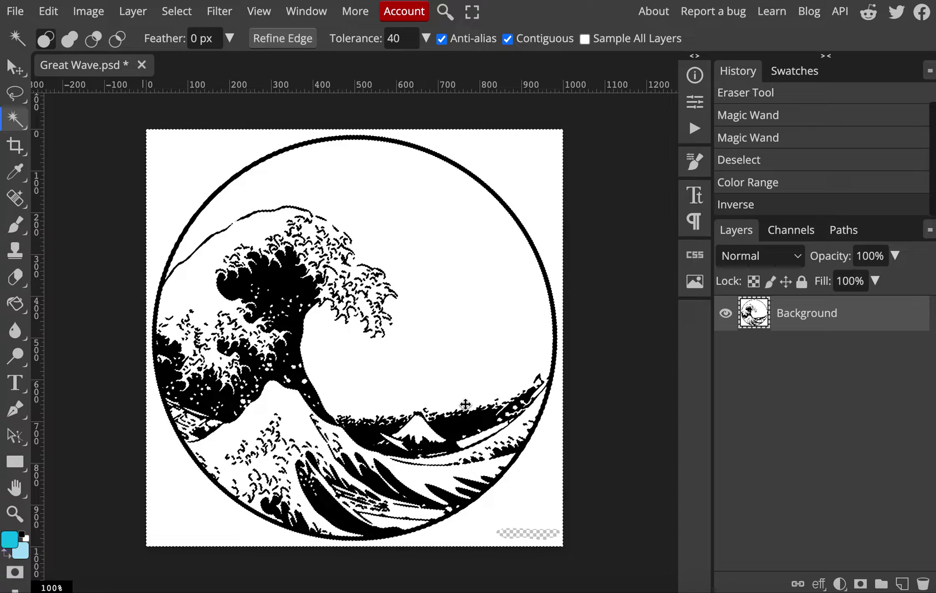
pyautogui.click(57, 19)
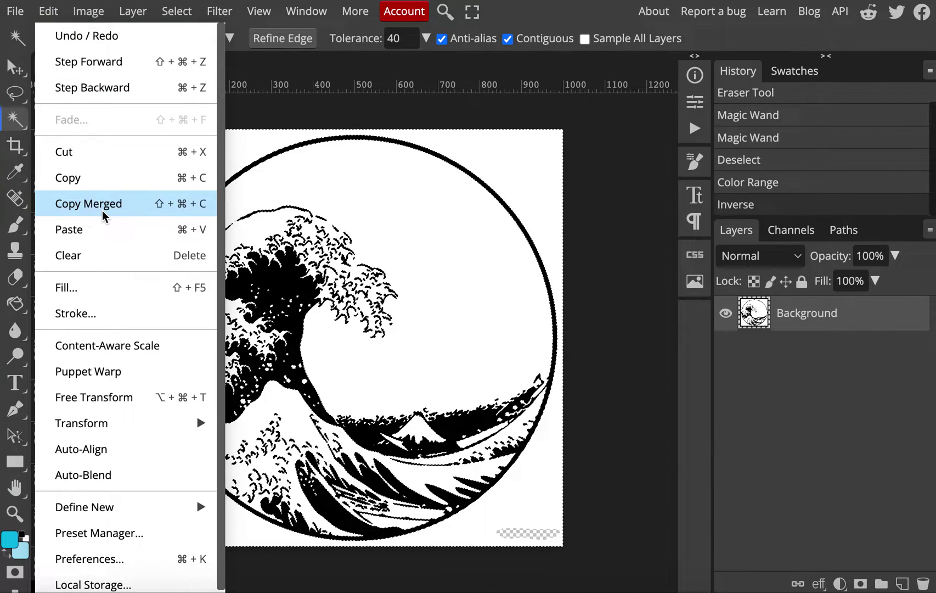
pyautogui.click(107, 163)
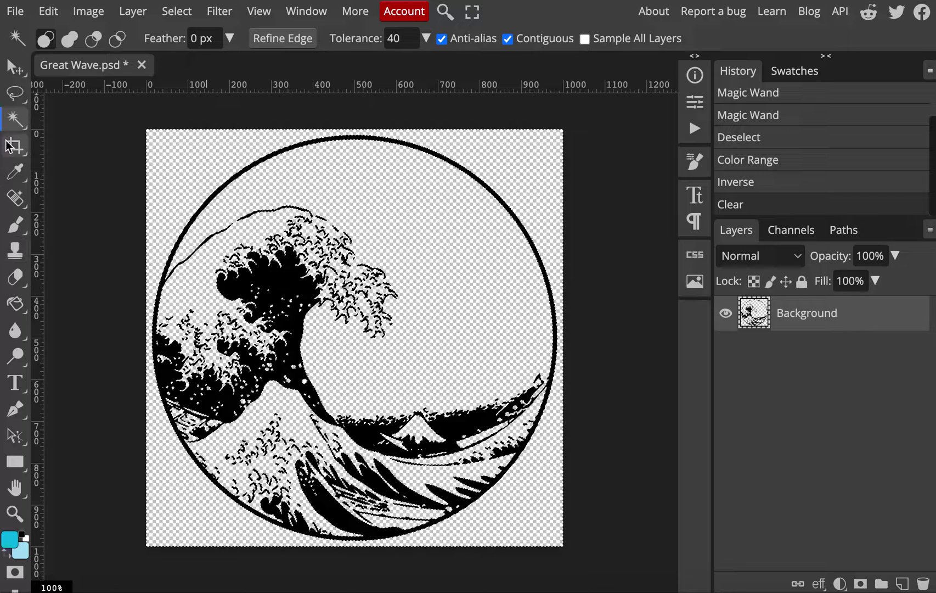
# Switch to Rectangle Select, deselect, and zoom in and out to inspect the line-art edges.
pyautogui.click(17, 92)
pyautogui.rightClick(17, 91)
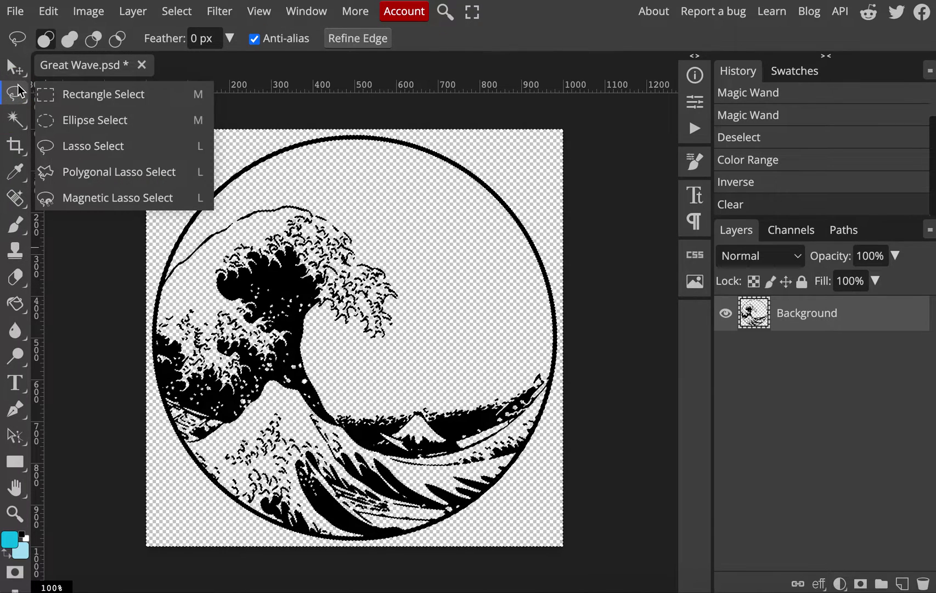
pyautogui.click(55, 97)
pyautogui.click(191, 167)
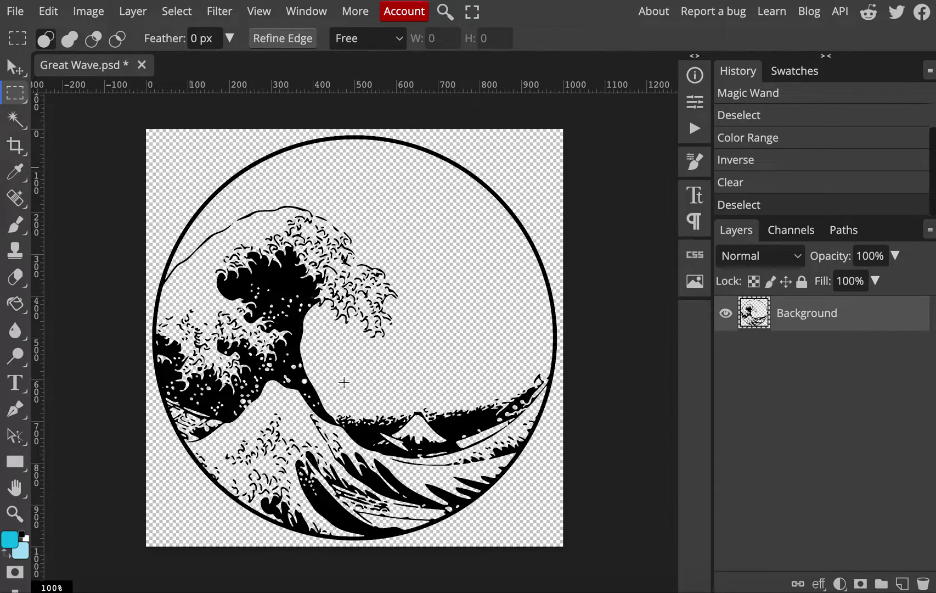
pyautogui.scroll(10, 301, 324)
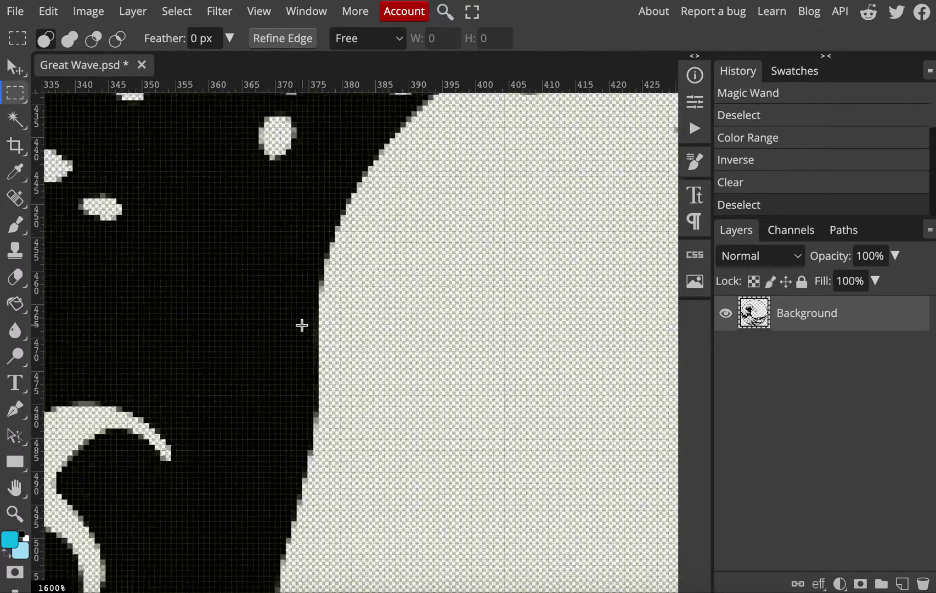
pyautogui.scroll(-6, 301, 325)
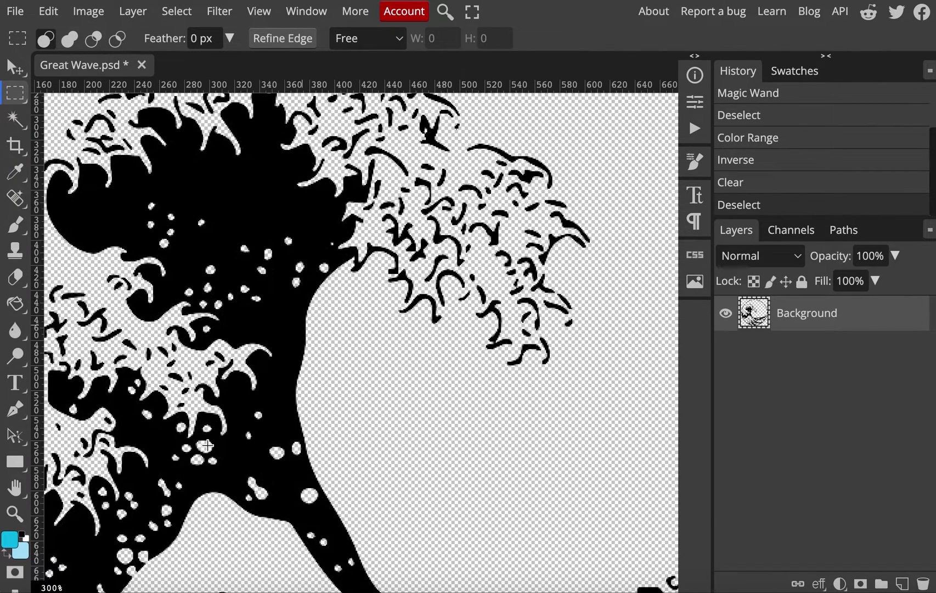
pyautogui.scroll(-5, 214, 442)
pyautogui.scroll(3, 207, 445)
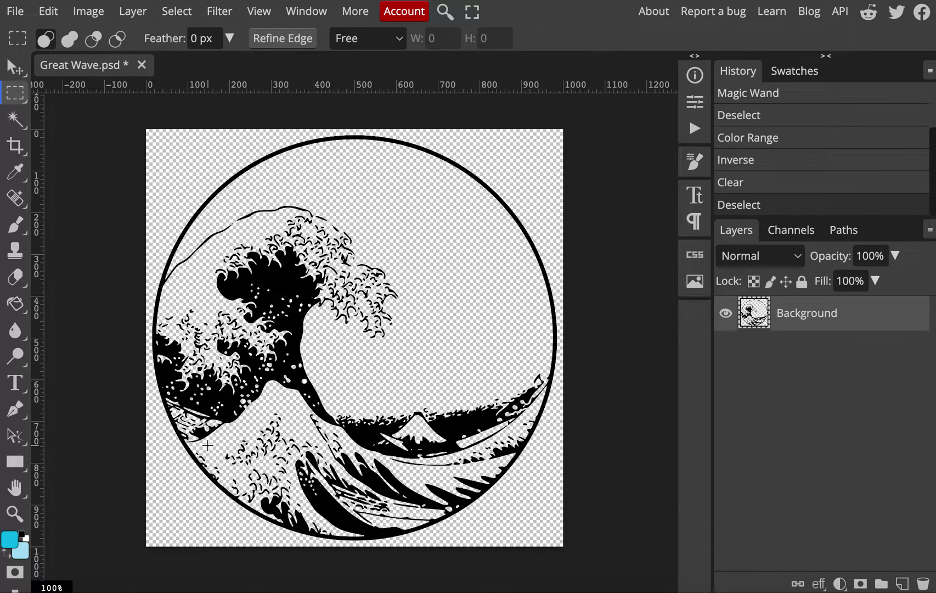
pyautogui.click(15, 11)
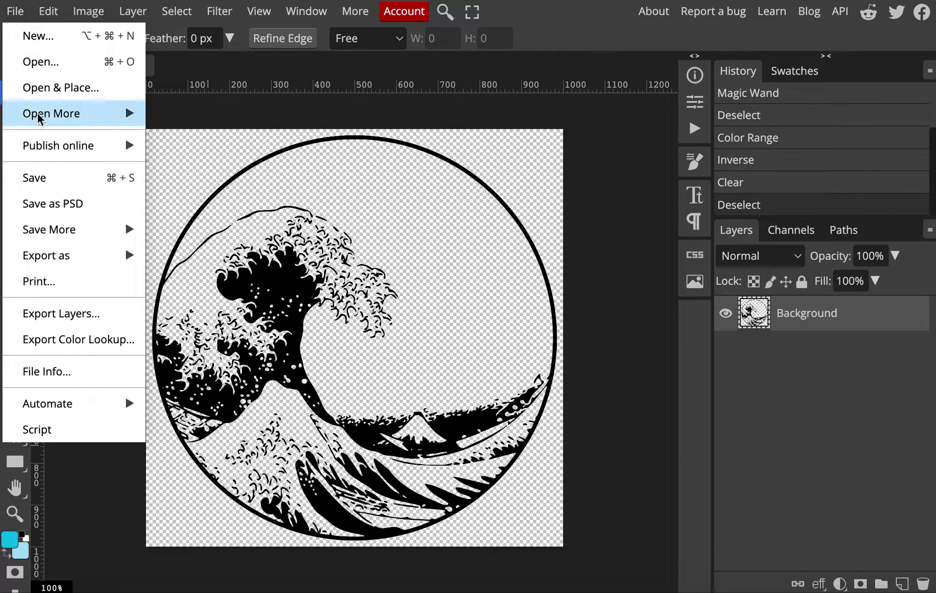
# Export the image as a PNG named 'Great Wave Transparent'.
pyautogui.moveTo(71, 258)
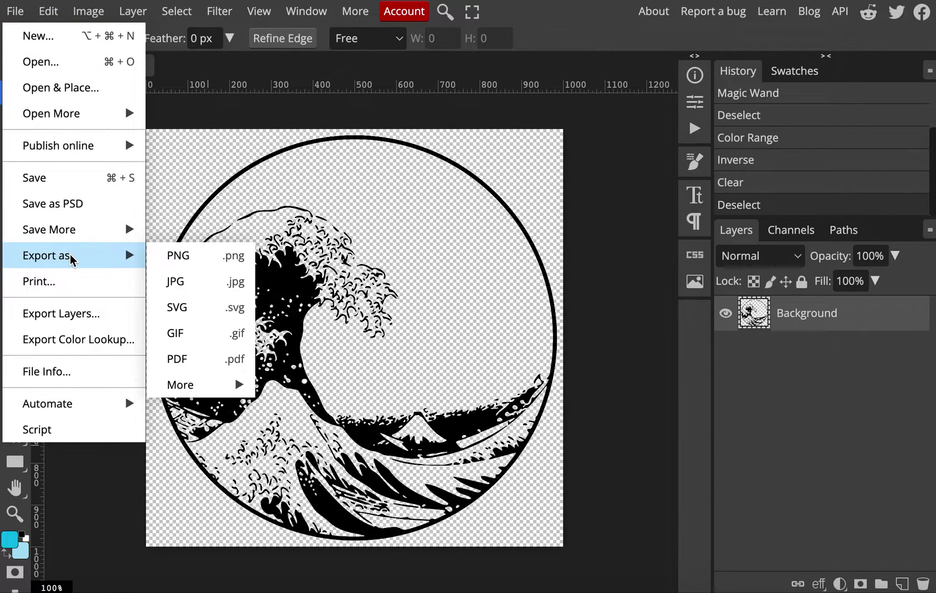
pyautogui.click(200, 262)
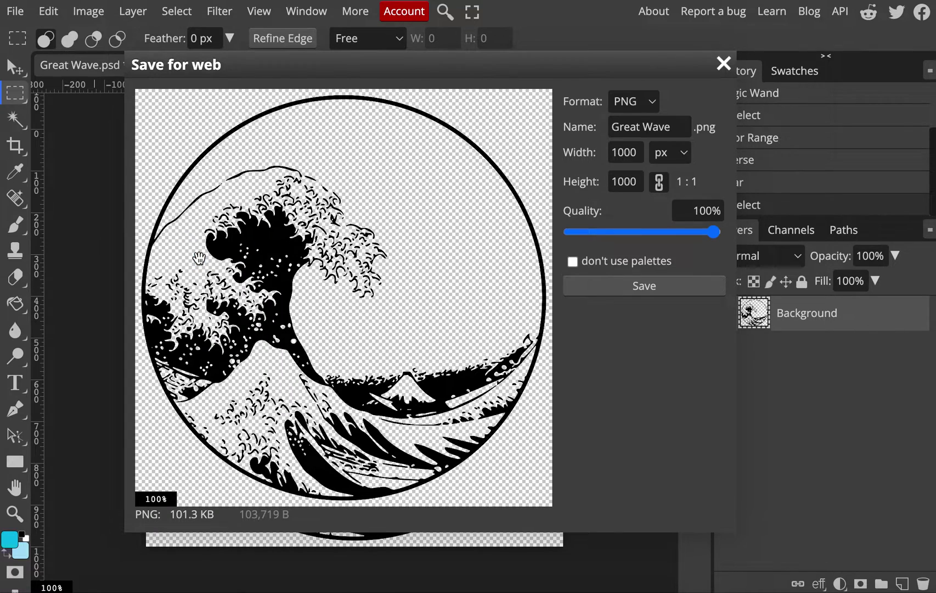
pyautogui.click(675, 130)
pyautogui.write('Tra')
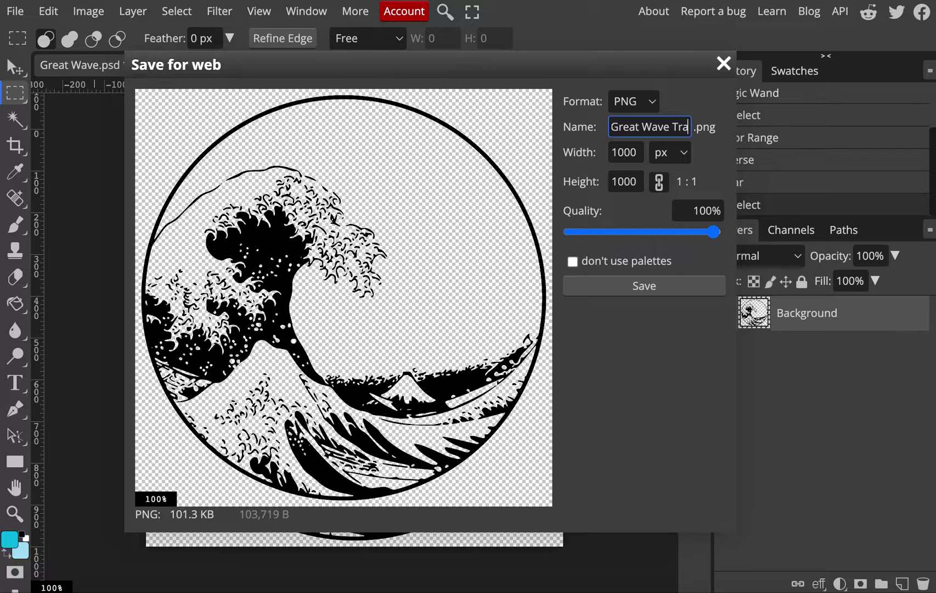
pyautogui.write('nsparent')
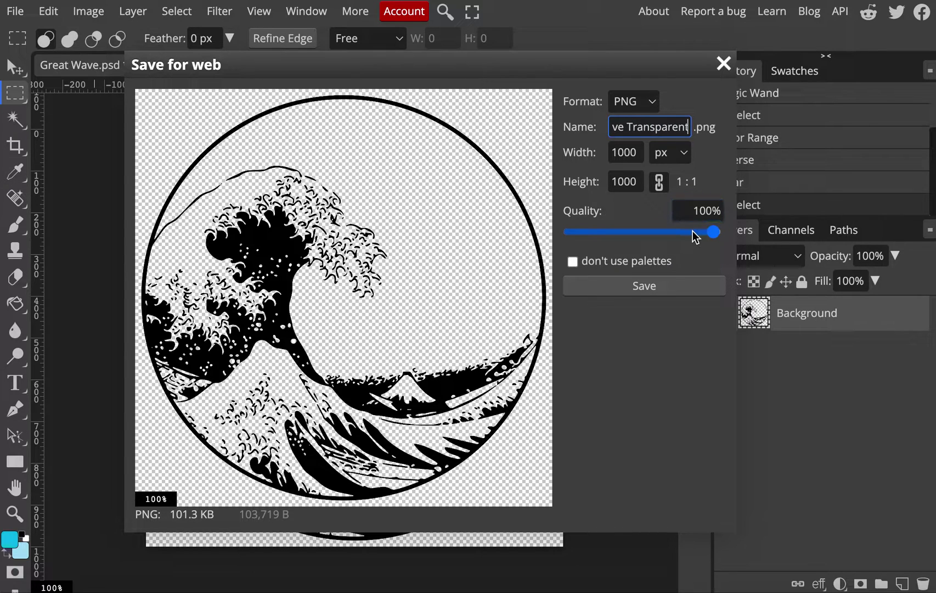
pyautogui.click(665, 290)
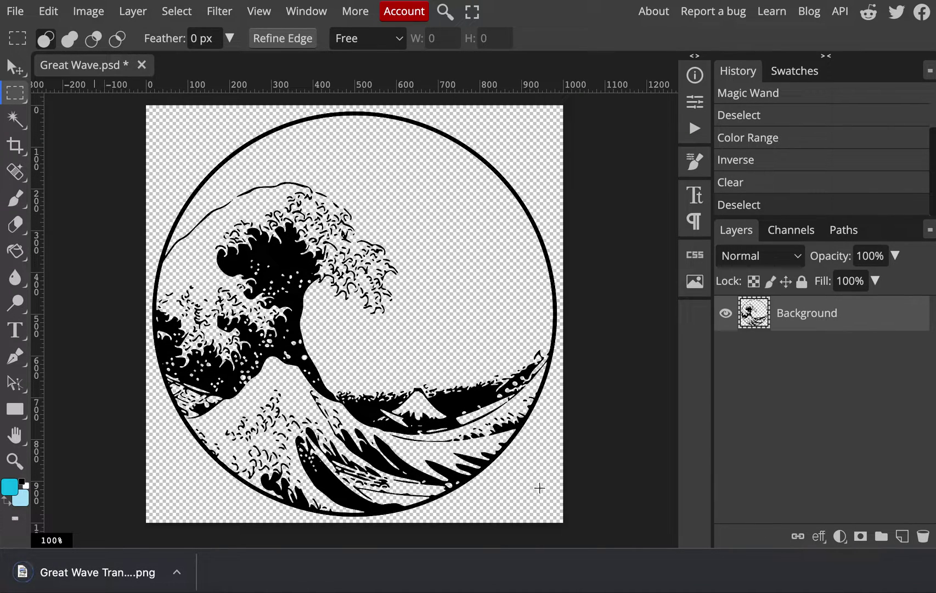
# Drag Great Wave Transparent.png into Cricut's Upload Image area and choose the Simple type.
pyautogui.moveTo(756, 582)
pyautogui.click(756, 583)
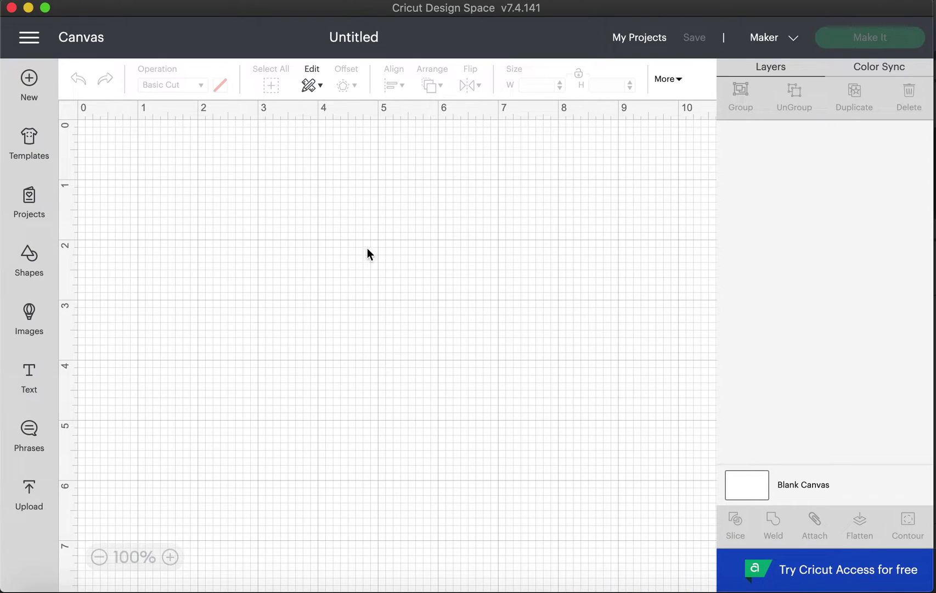
pyautogui.click(31, 494)
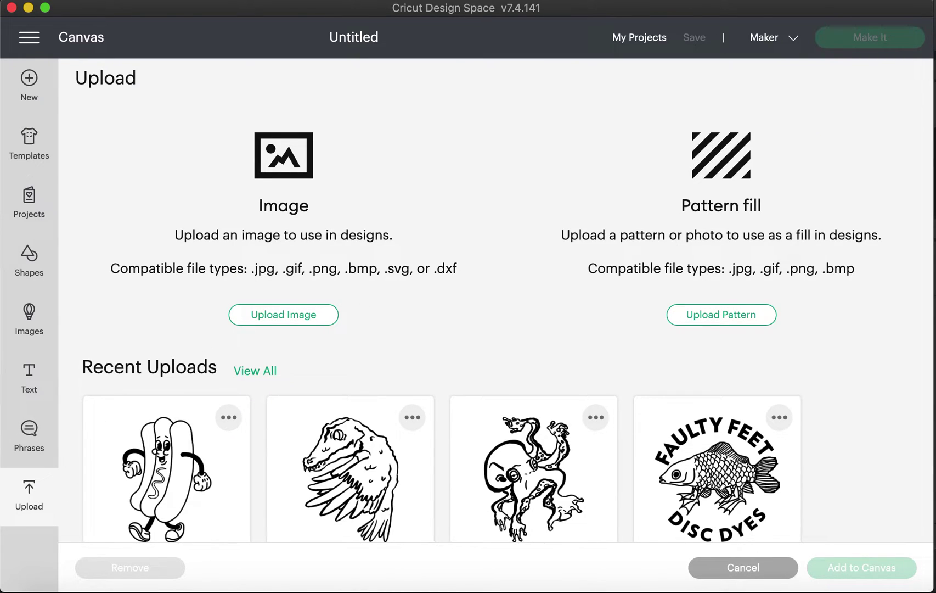
pyautogui.click(265, 322)
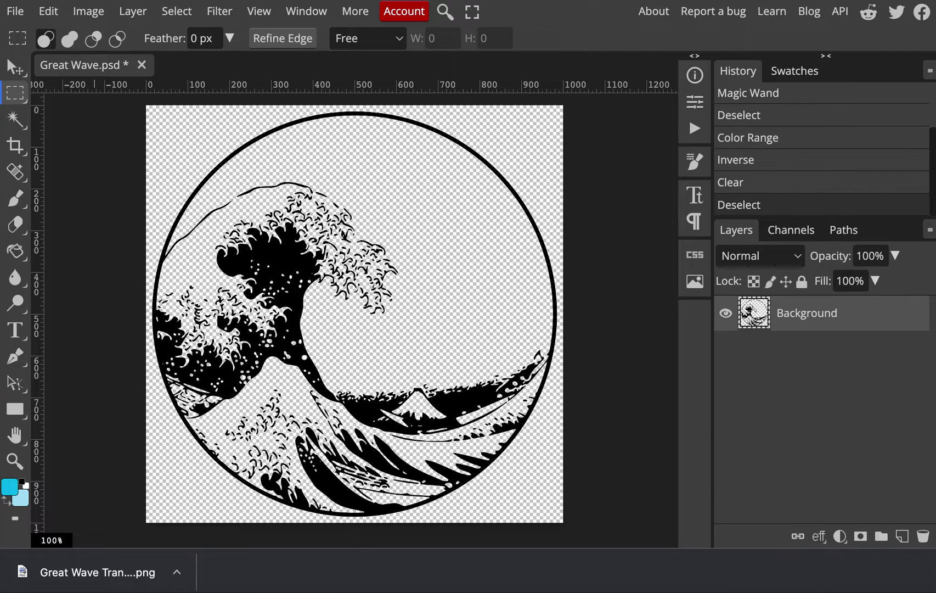
pyautogui.moveTo(127, 577); pyautogui.dragTo(238, 373)
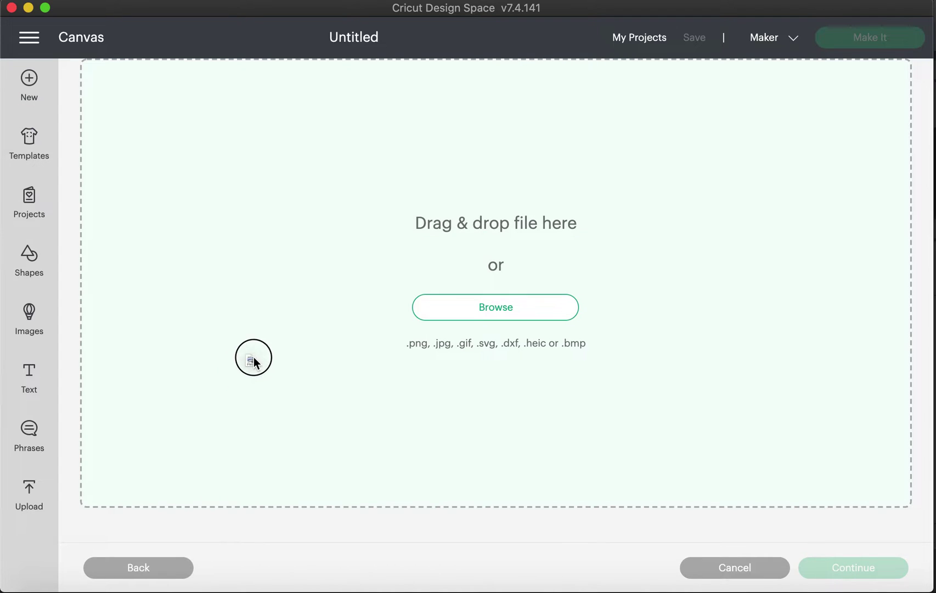
pyautogui.moveTo(251, 359); pyautogui.dragTo(374, 284)
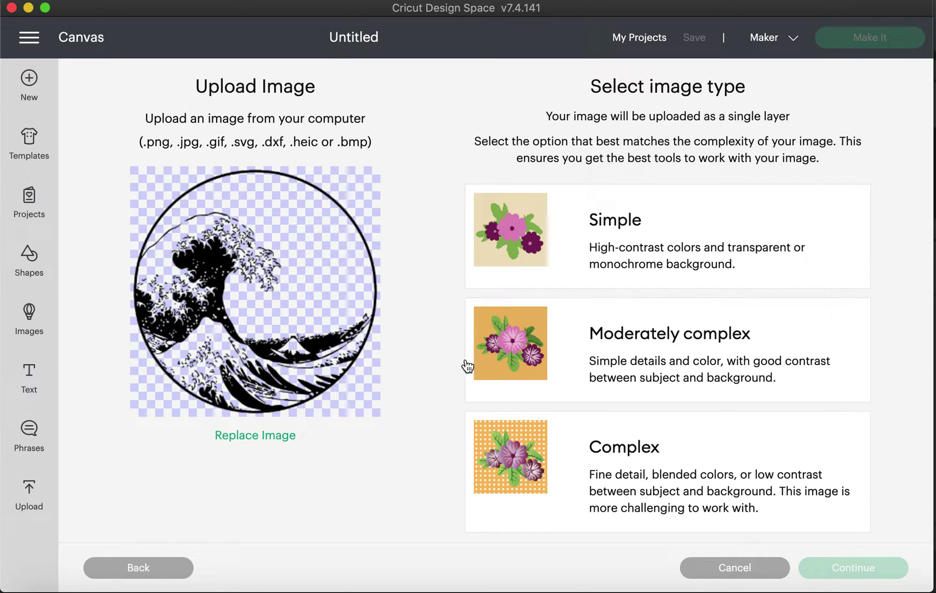
pyautogui.click(648, 237)
# Zoom in on the Great Wave Transparent cut preview, check it, and apply and continue.
pyautogui.click(849, 567)
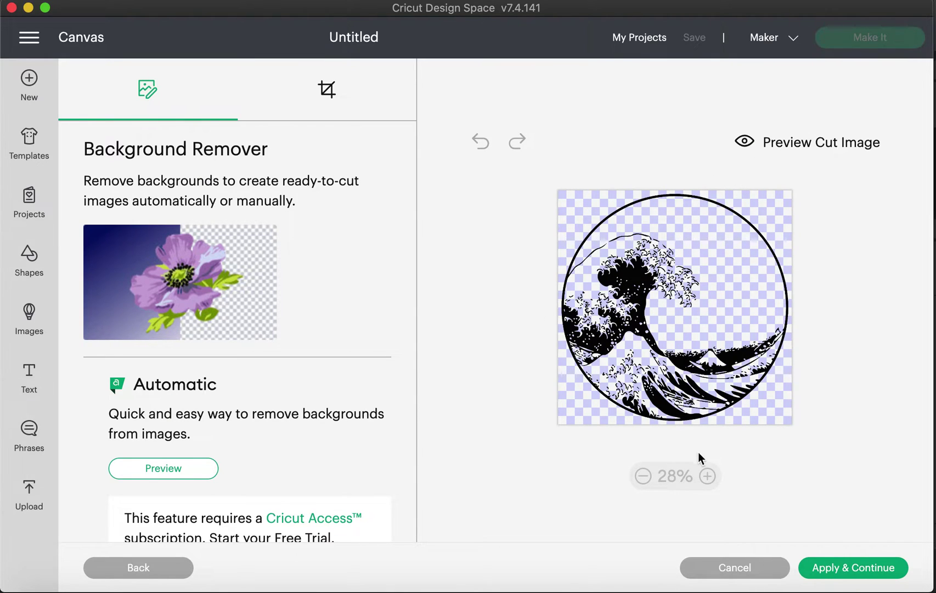
pyautogui.click(708, 476)
pyautogui.click(708, 476)
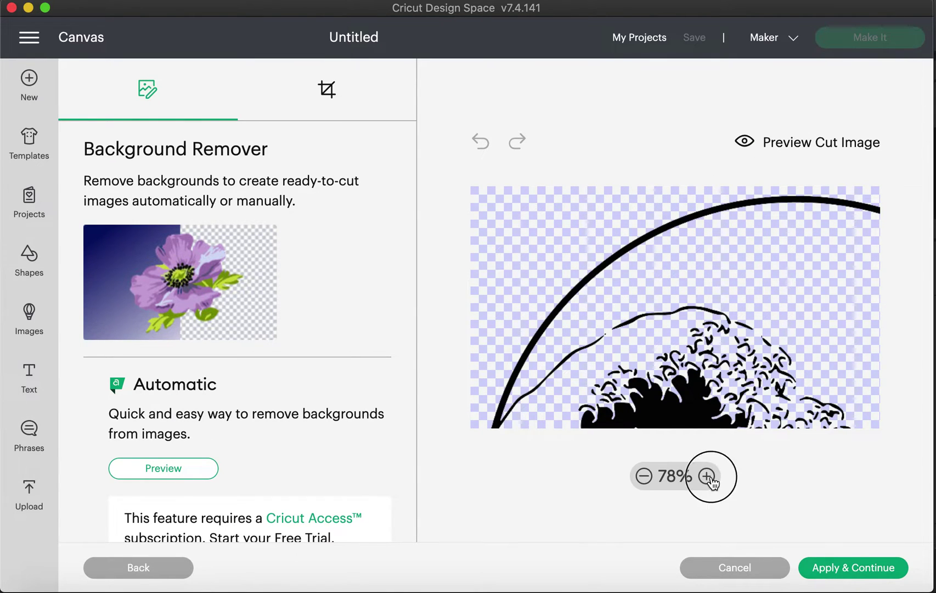
pyautogui.scroll(-10, 747, 357)
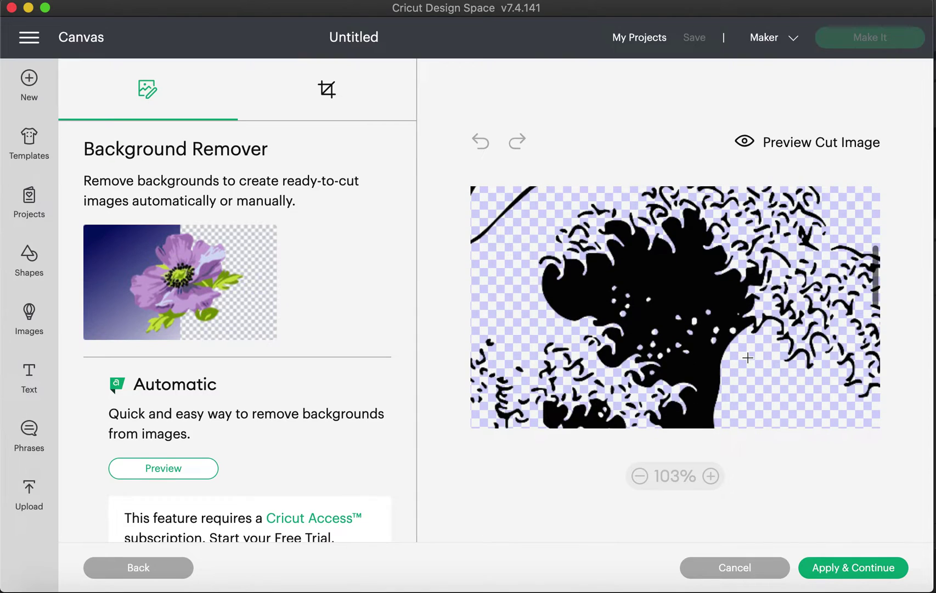
pyautogui.click(796, 152)
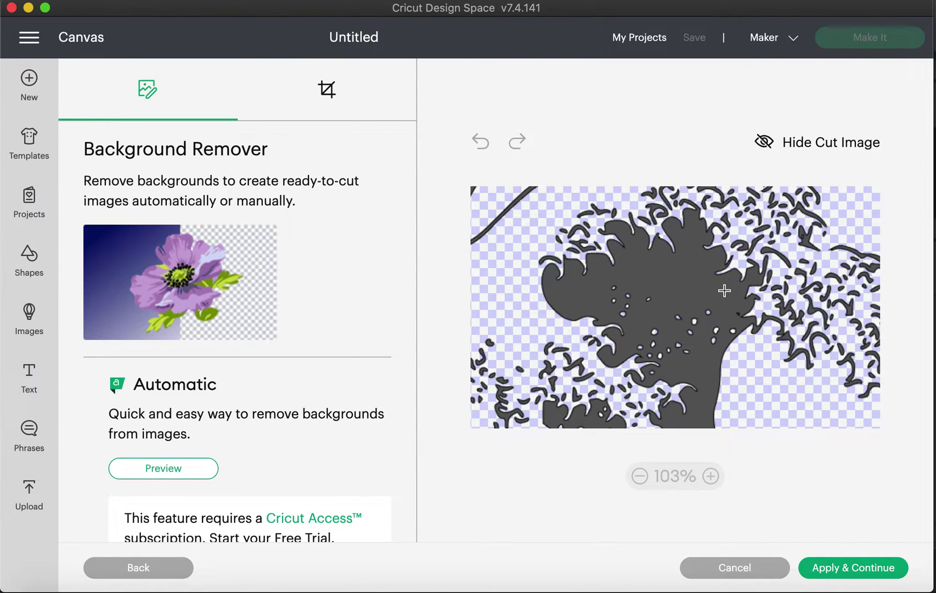
pyautogui.scroll(-1, 701, 321)
pyautogui.scroll(-5, 700, 321)
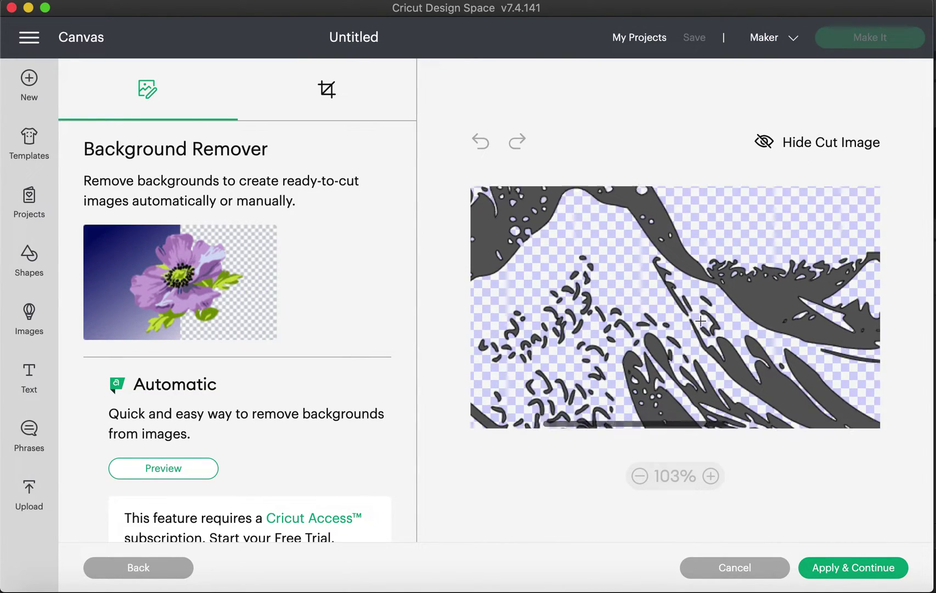
pyautogui.scroll(-10, 701, 321)
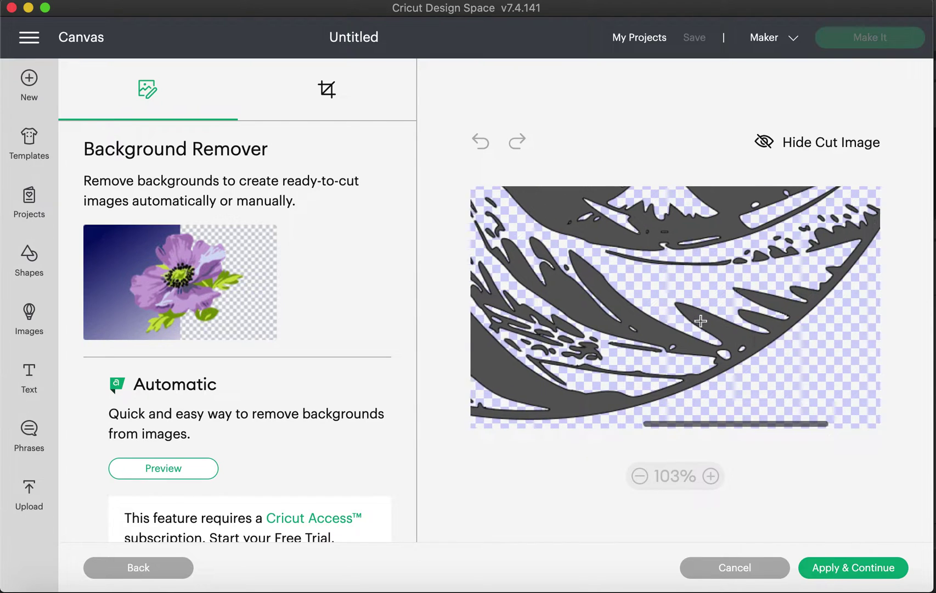
pyautogui.scroll(10, 701, 321)
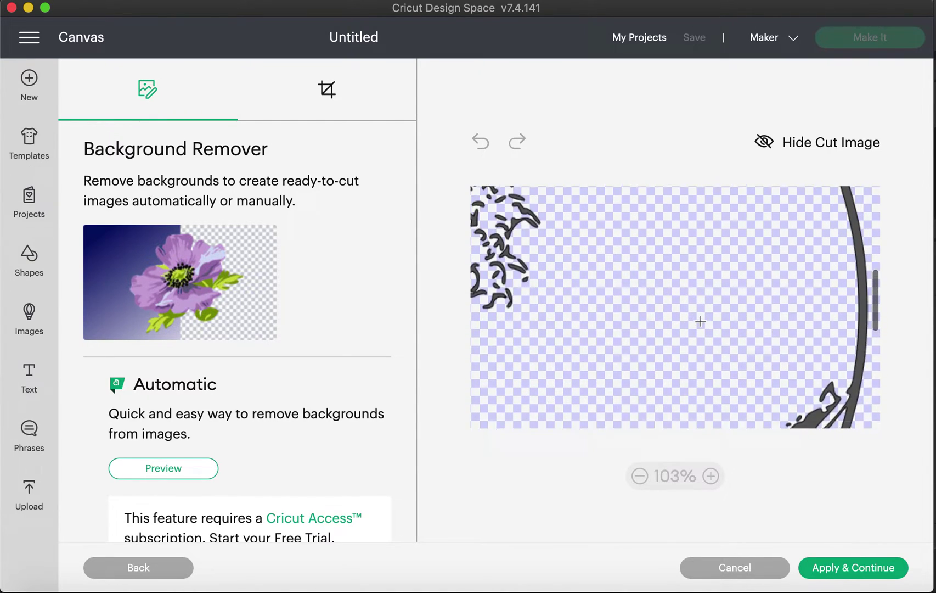
pyautogui.scroll(5, 701, 321)
pyautogui.hscroll(-10, 701, 321)
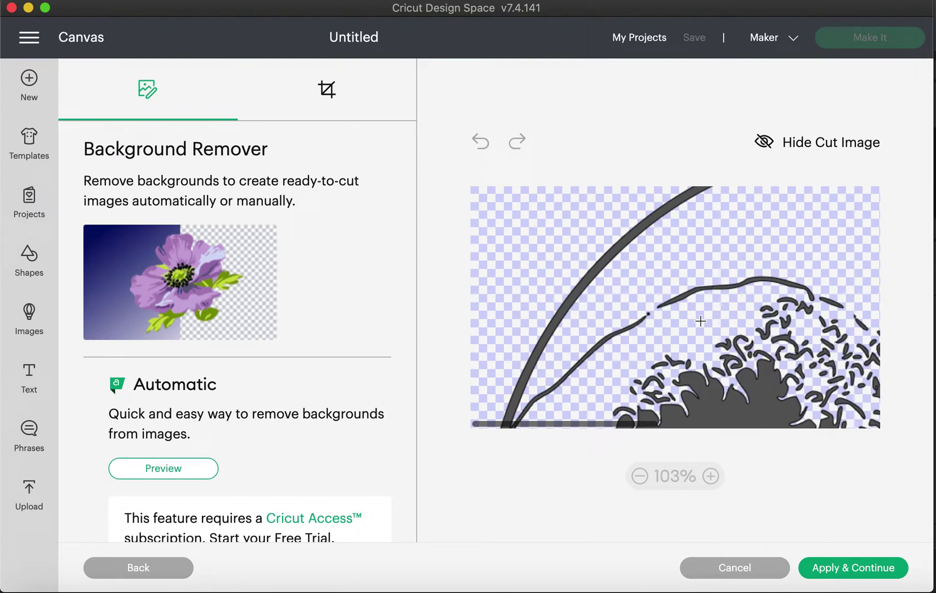
pyautogui.scroll(-8, 696, 327)
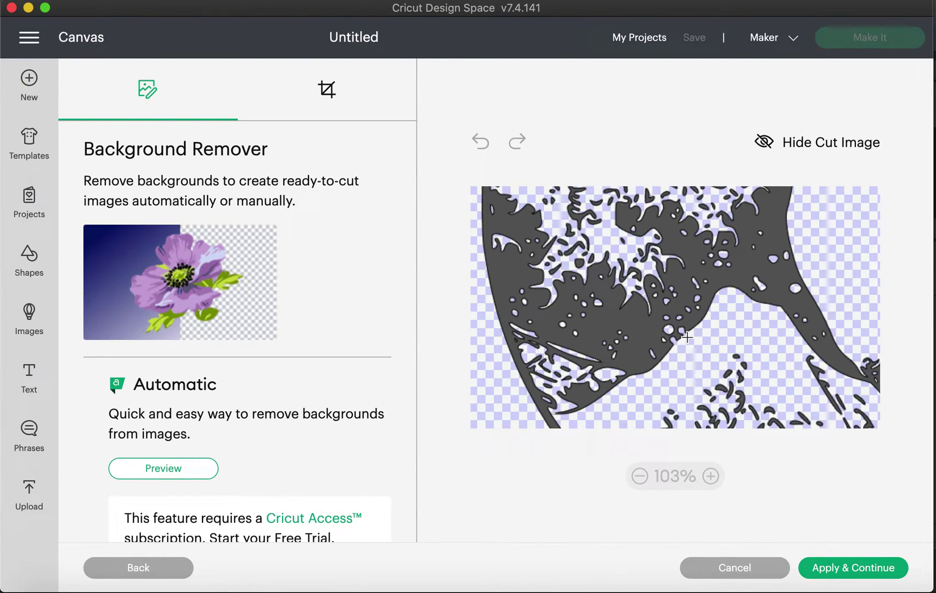
pyautogui.scroll(-3, 687, 337)
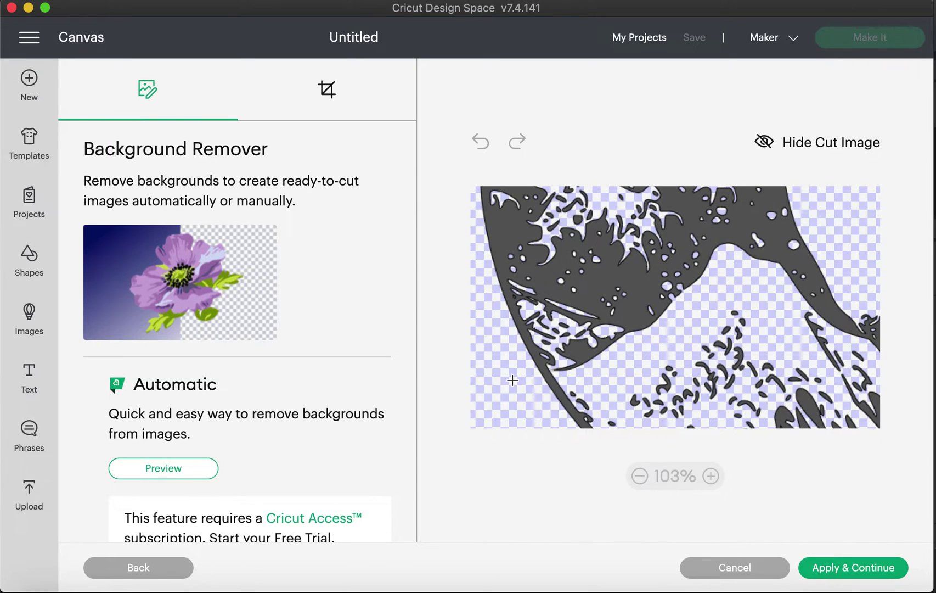
pyautogui.click(857, 567)
pyautogui.click(887, 125)
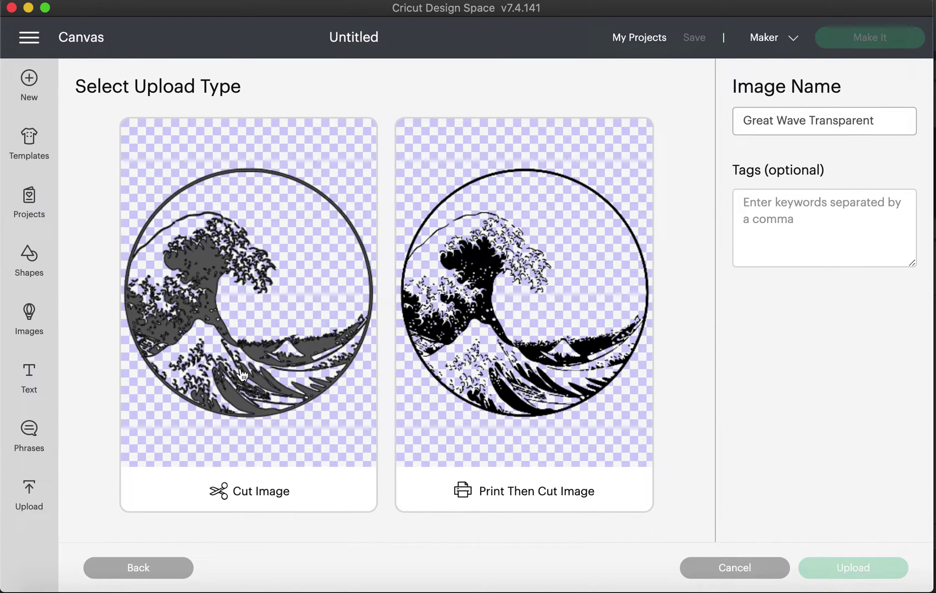
# Upload Great Wave Transparent as a Cut Image tagged 'wave, great, disc' and add it to the canvas.
pyautogui.click(240, 391)
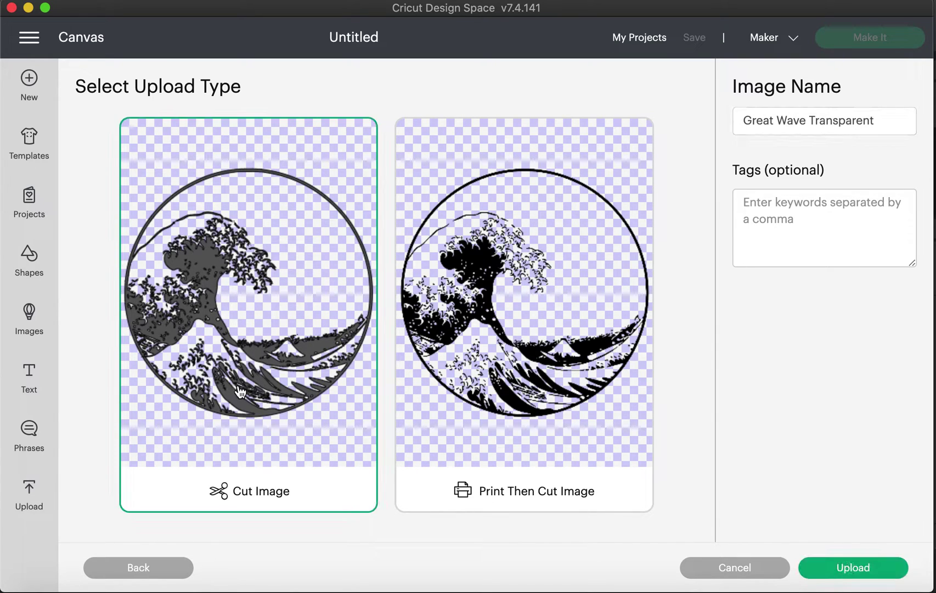
pyautogui.click(791, 236)
pyautogui.write('wave, great, disc')
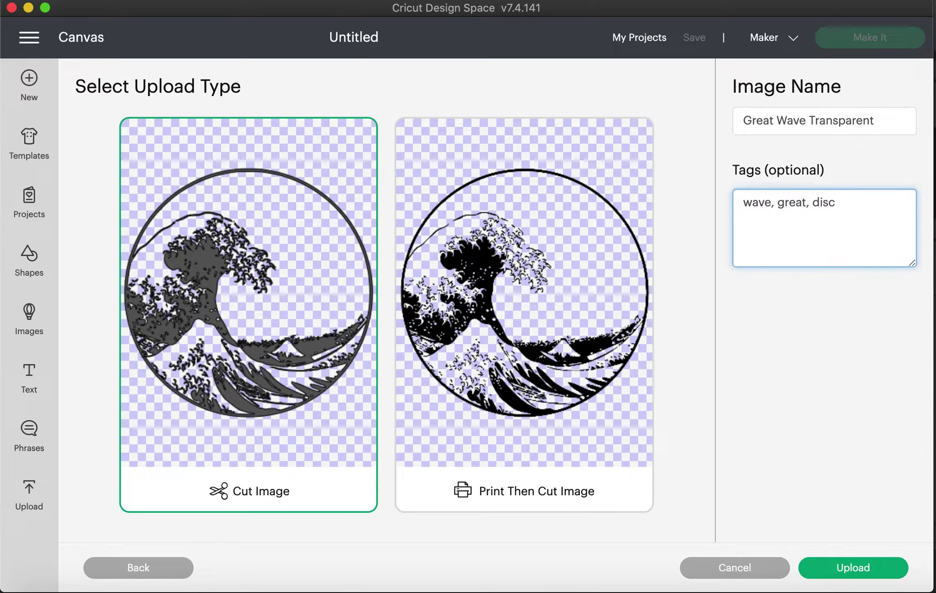
pyautogui.click(852, 572)
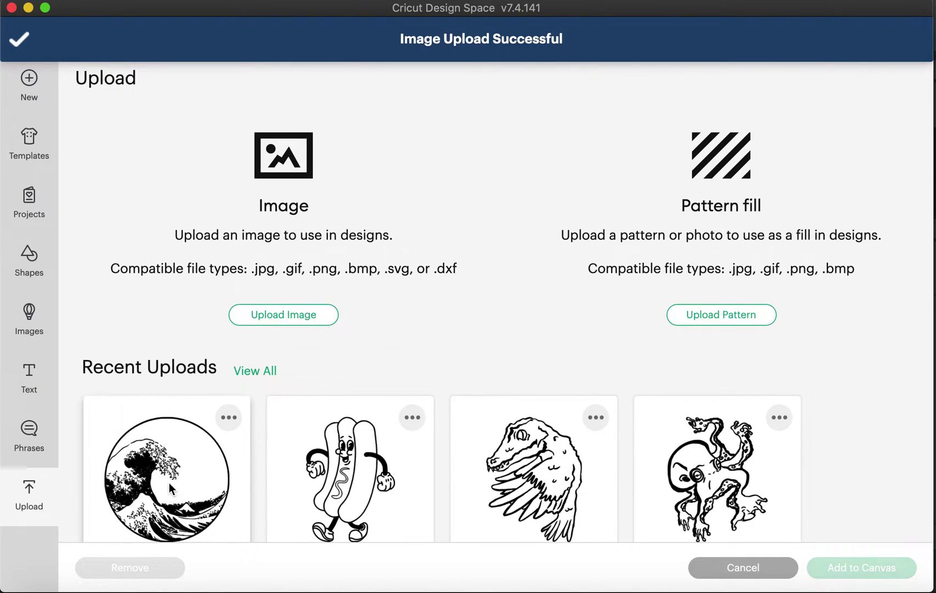
pyautogui.click(169, 482)
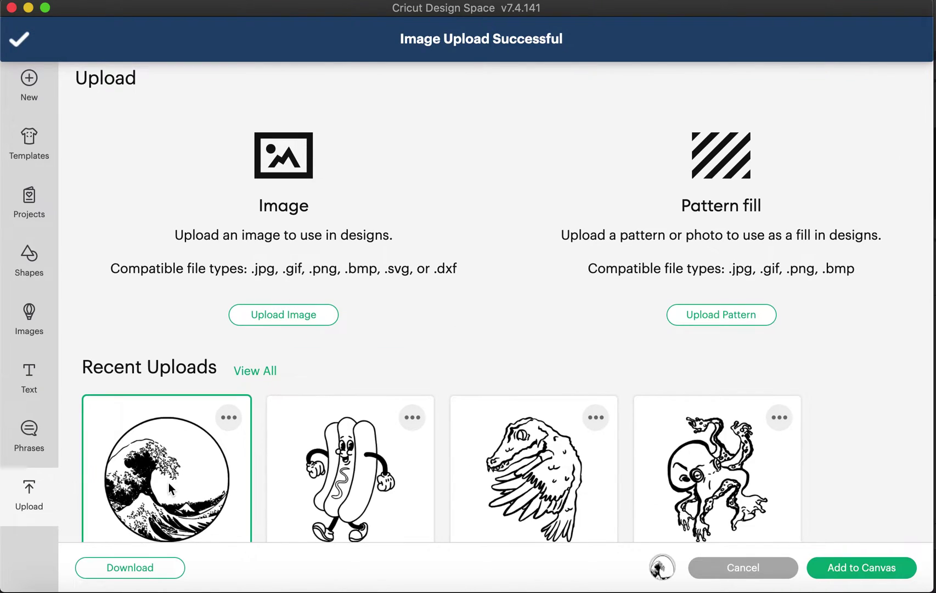
# Place the uploaded wave image on the canvas, set its width to 6 inches, then delete it.
pyautogui.click(864, 568)
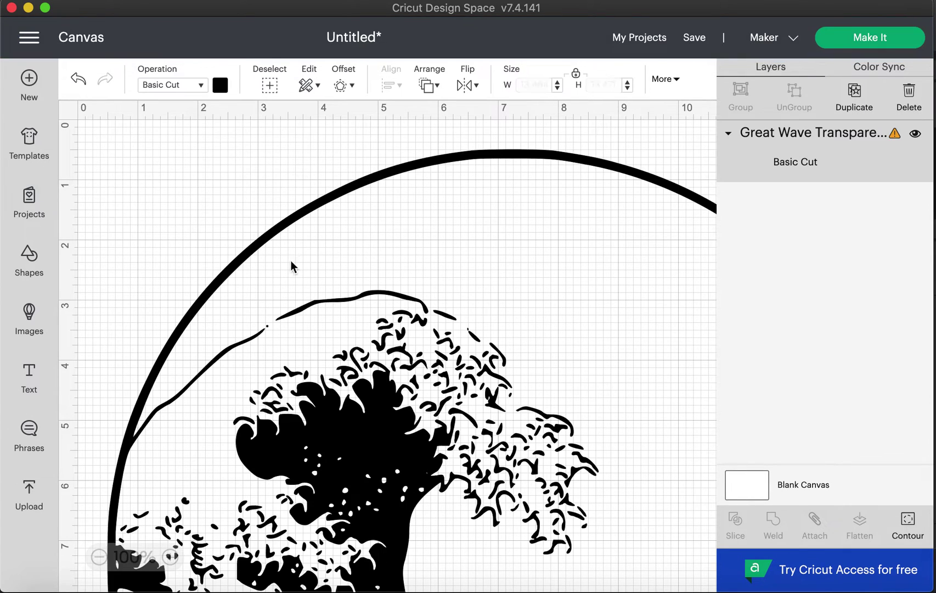
pyautogui.click(537, 85)
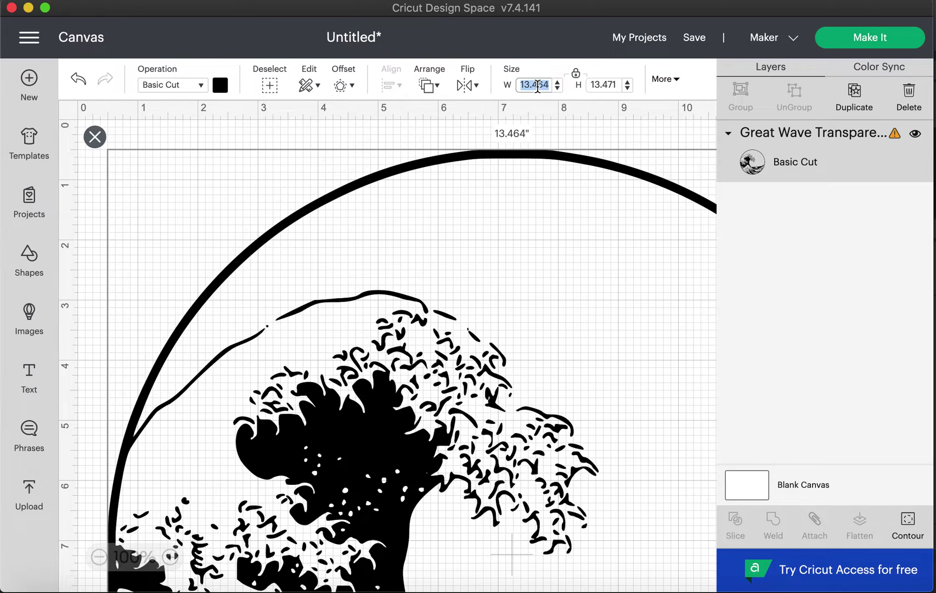
pyautogui.write('6')
pyautogui.press('Tab')
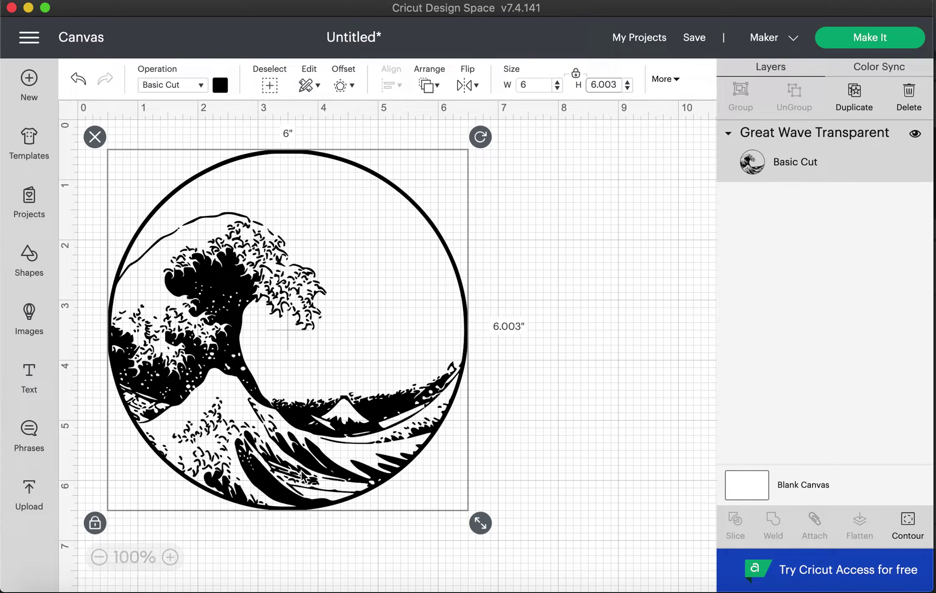
pyautogui.click(94, 136)
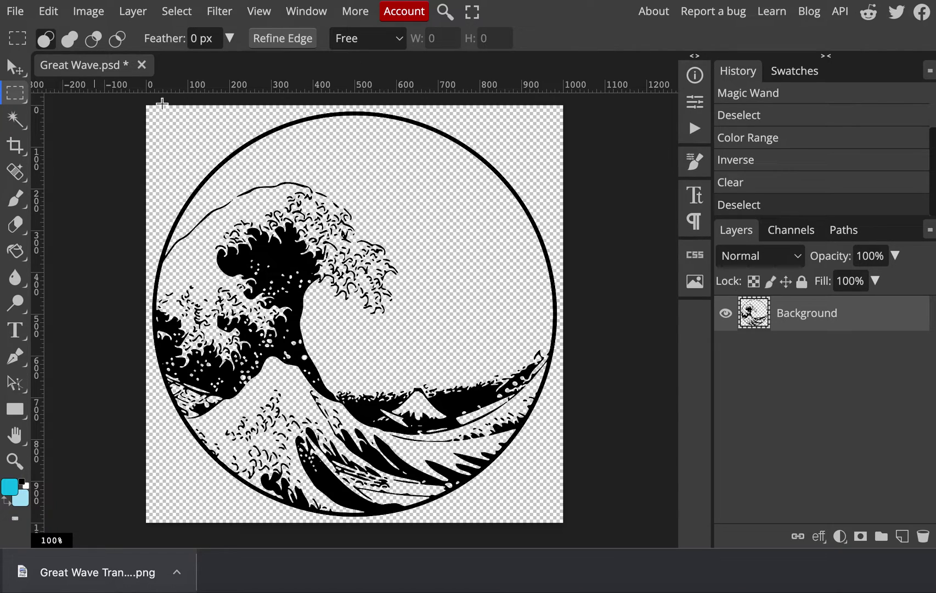
# Open Stupid Fish.jpg as a second document in Photopea.
pyautogui.click(15, 10)
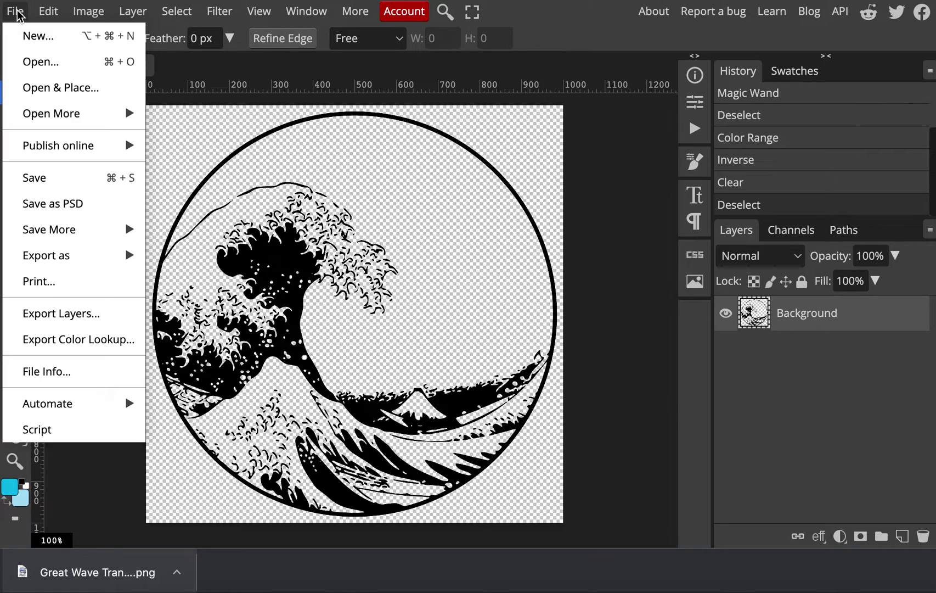
pyautogui.click(37, 60)
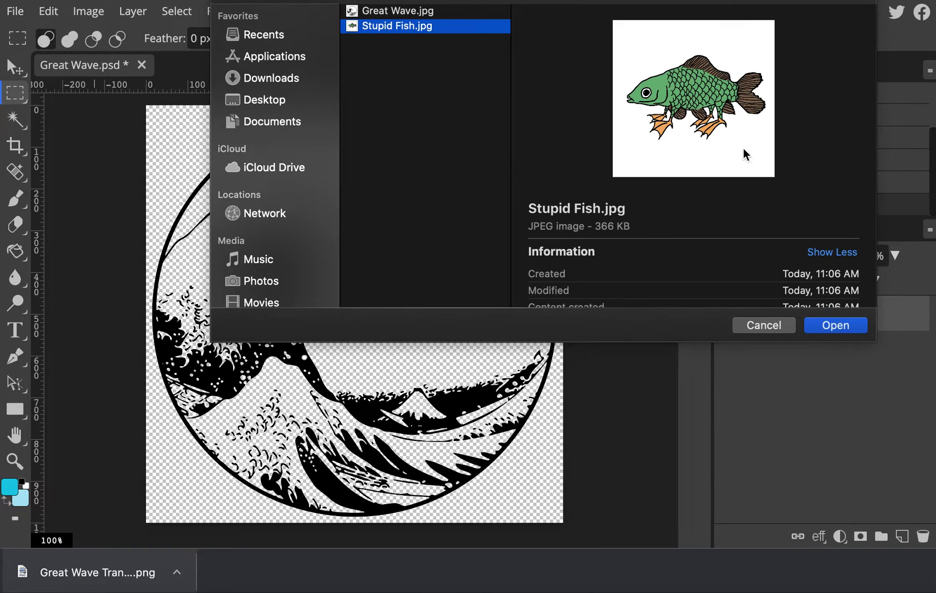
pyautogui.click(840, 327)
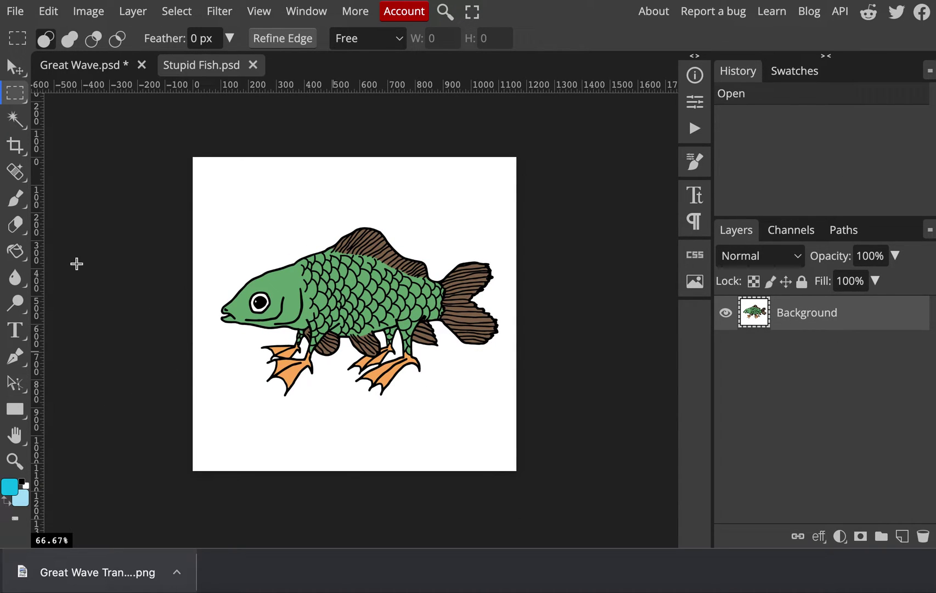
# Try Magic Wand selections on the fish's green body, then deselect.
pyautogui.click(16, 119)
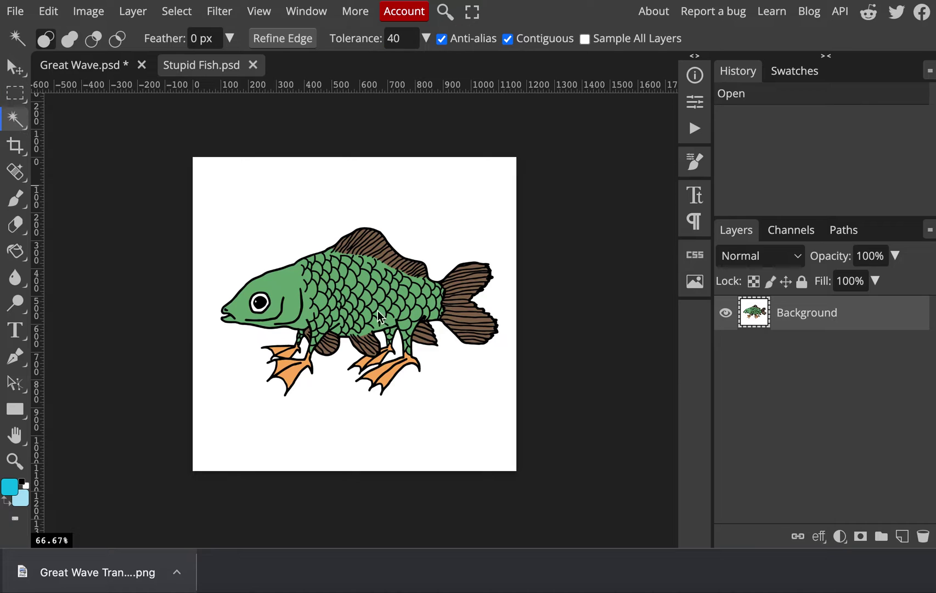
pyautogui.click(358, 291)
pyautogui.click(288, 285)
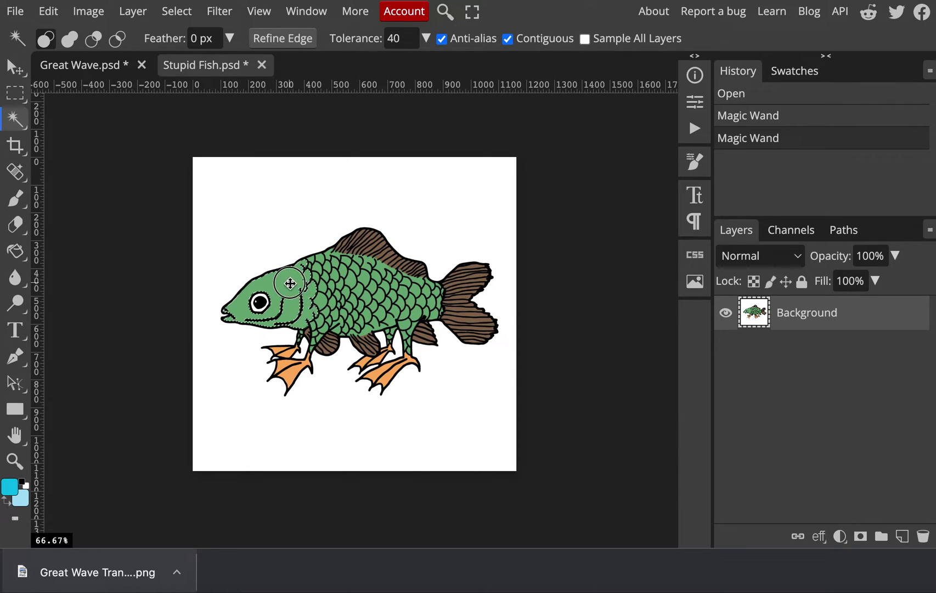
pyautogui.moveTo(288, 283); pyautogui.dragTo(290, 285)
pyautogui.click(268, 236)
pyautogui.hotkey('ctrl', 'd')
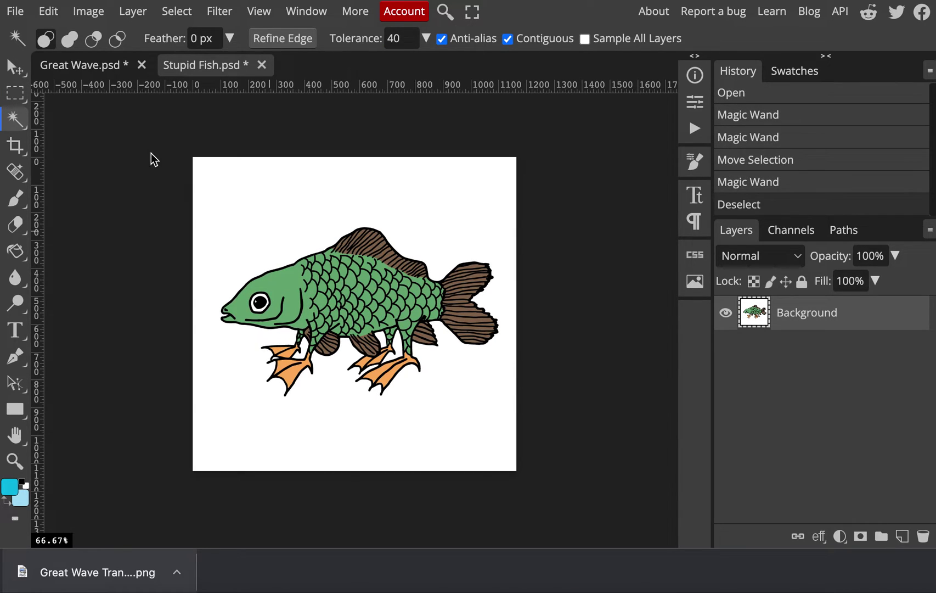
# Use Color Range with Fuzziness 148, sampling body, fin and feet colours, to select the black outlines.
pyautogui.click(191, 13)
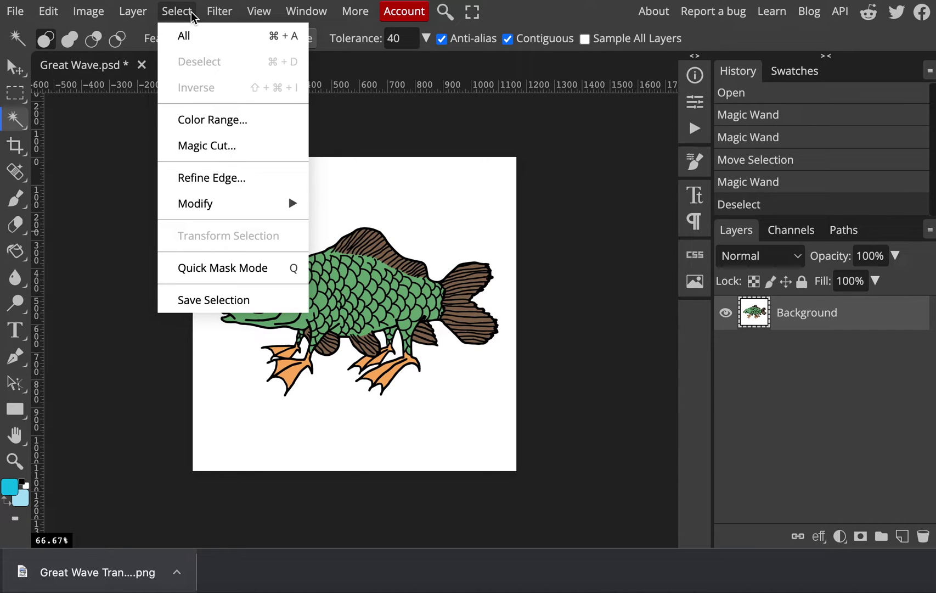
pyautogui.click(212, 119)
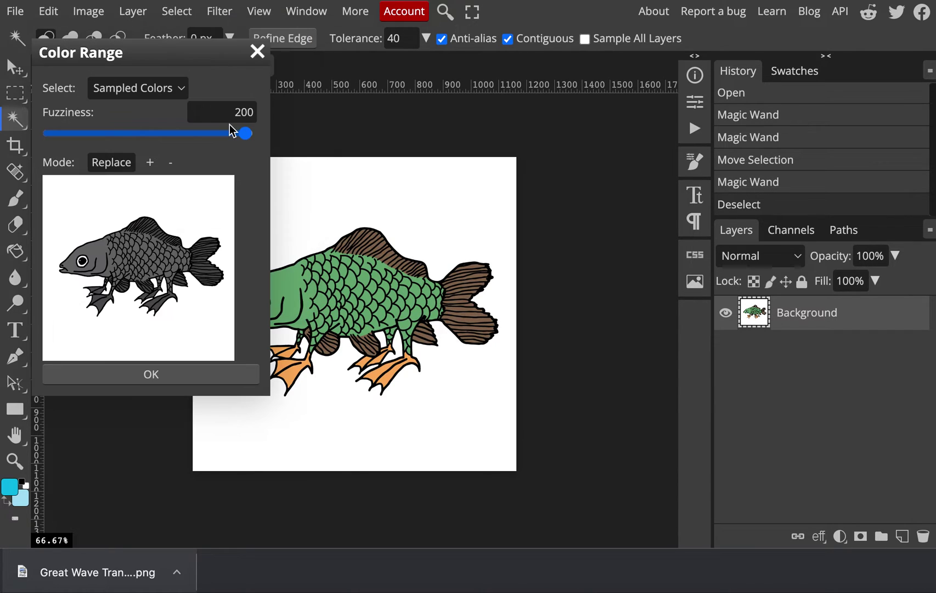
pyautogui.click(291, 291)
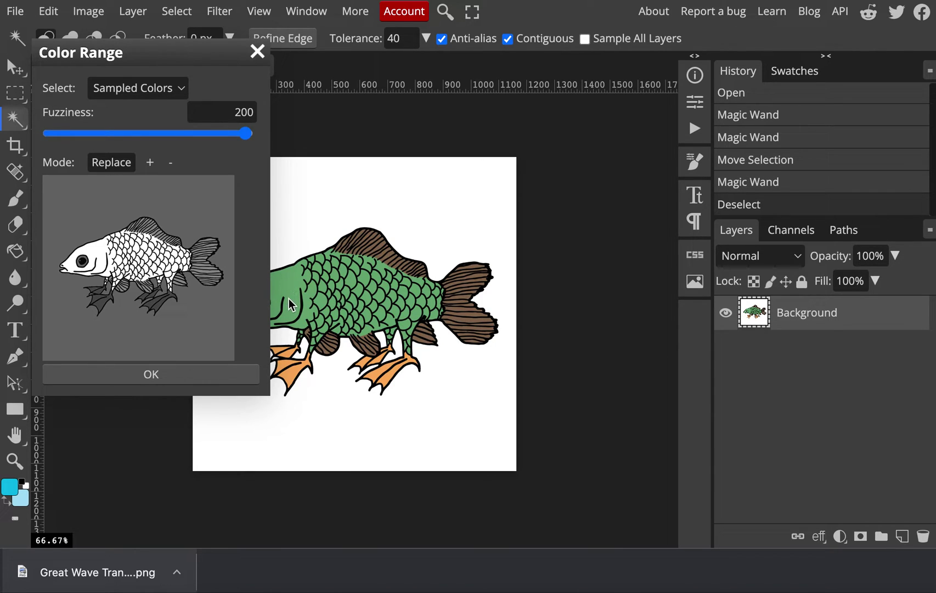
pyautogui.click(377, 250)
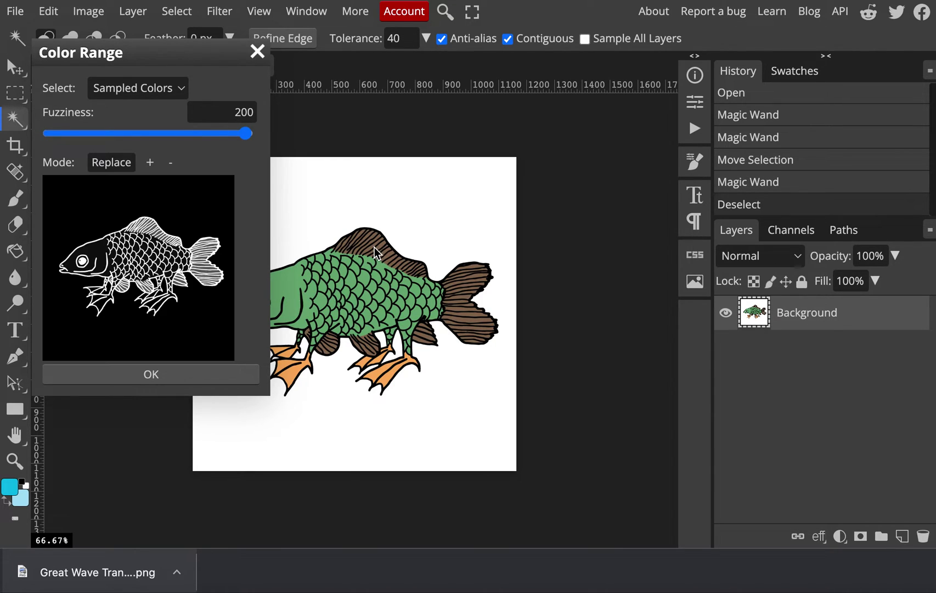
pyautogui.click(390, 377)
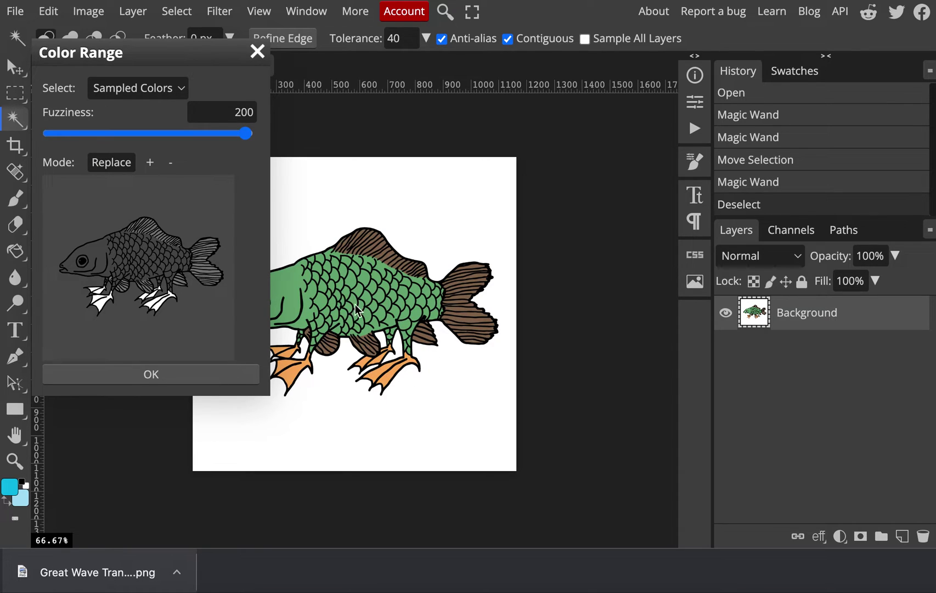
pyautogui.click(303, 305)
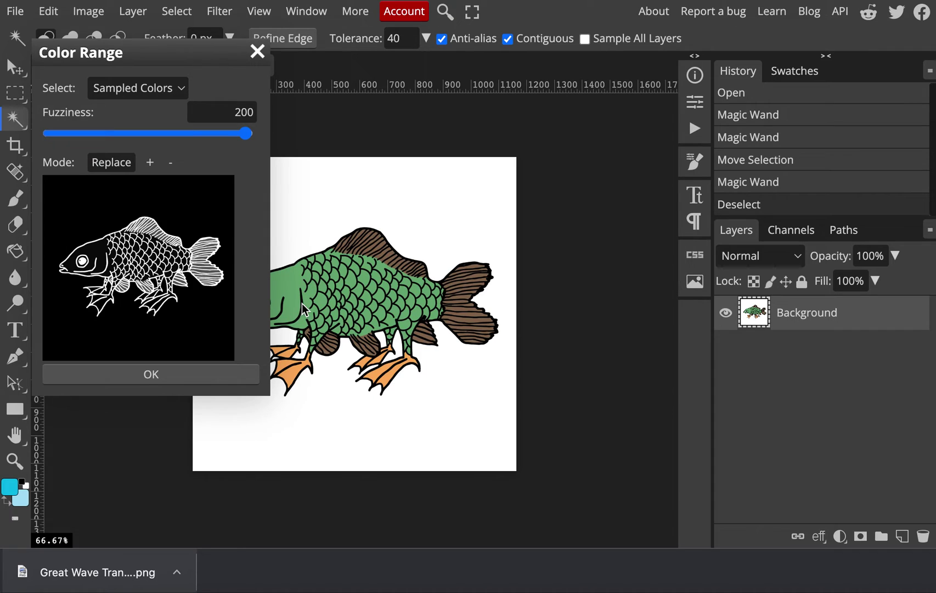
pyautogui.moveTo(245, 137); pyautogui.dragTo(272, 134)
pyautogui.click(162, 377)
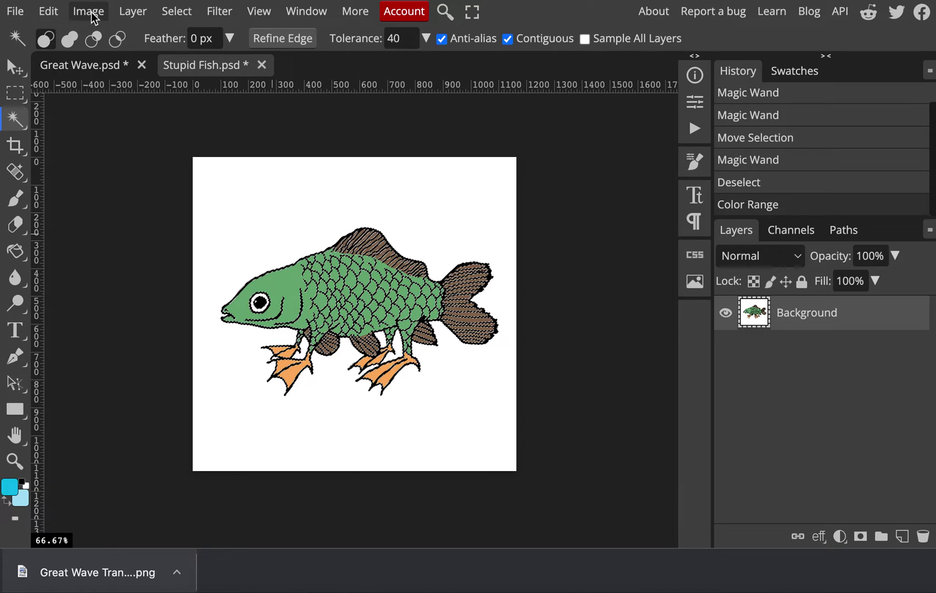
# Invert the selection, cut away everything except the black outlines, and deselect.
pyautogui.click(173, 12)
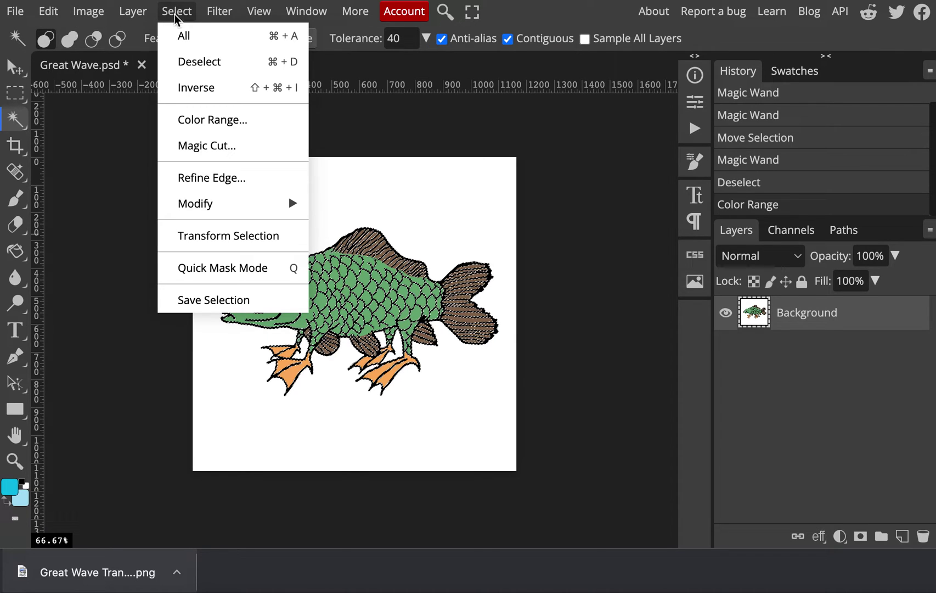
pyautogui.click(202, 89)
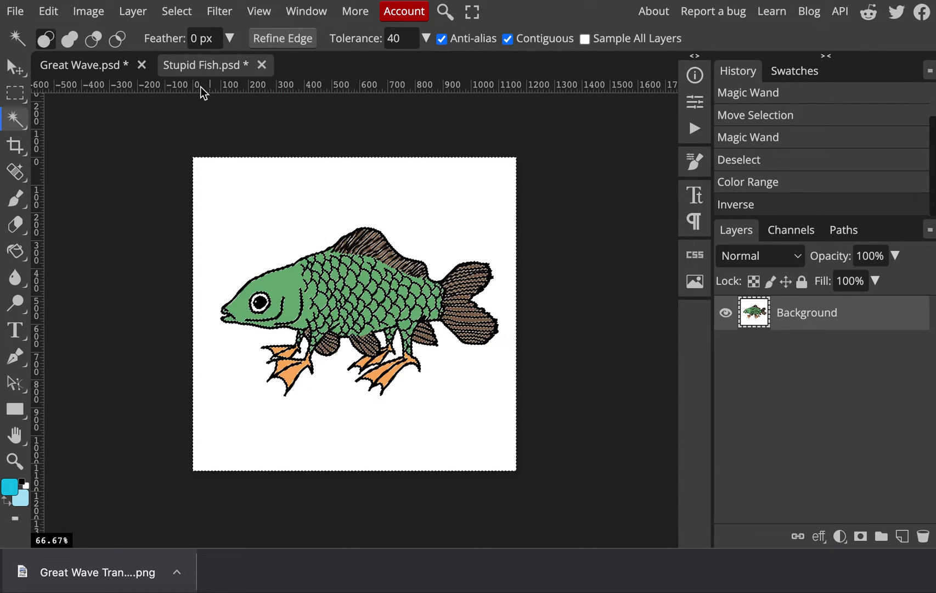
pyautogui.click(49, 11)
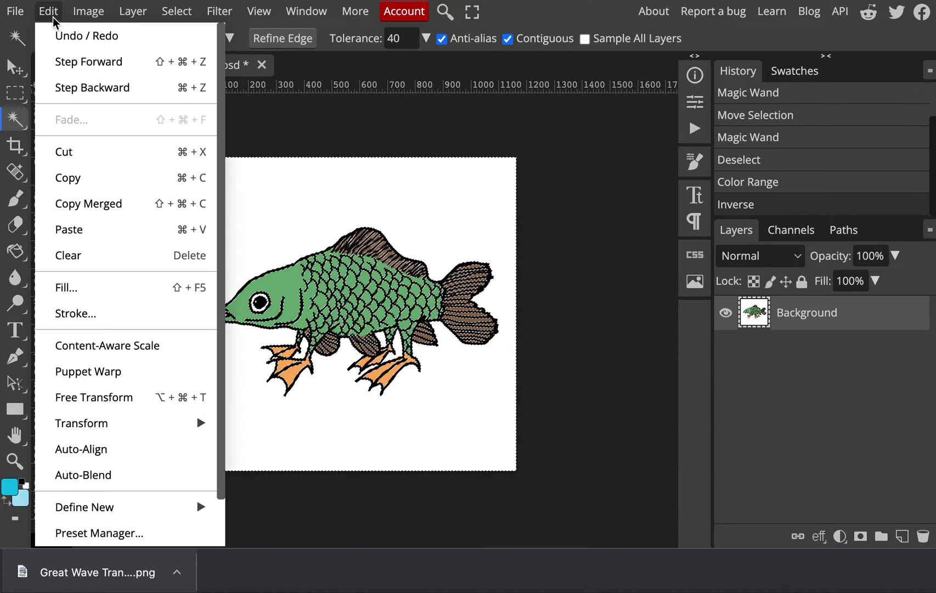
pyautogui.click(85, 156)
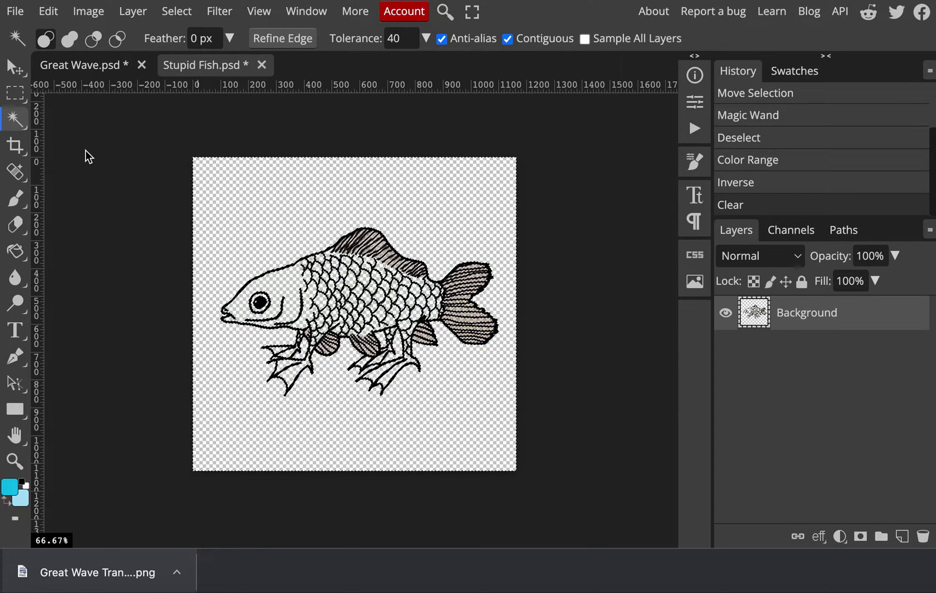
pyautogui.hotkey('ctrl', 'd')
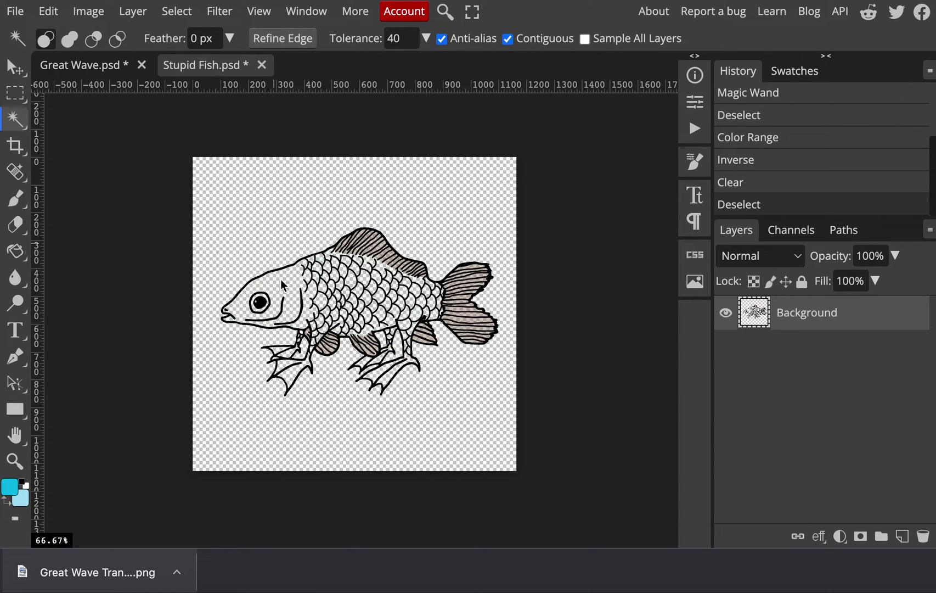
pyautogui.scroll(5, 245, 314)
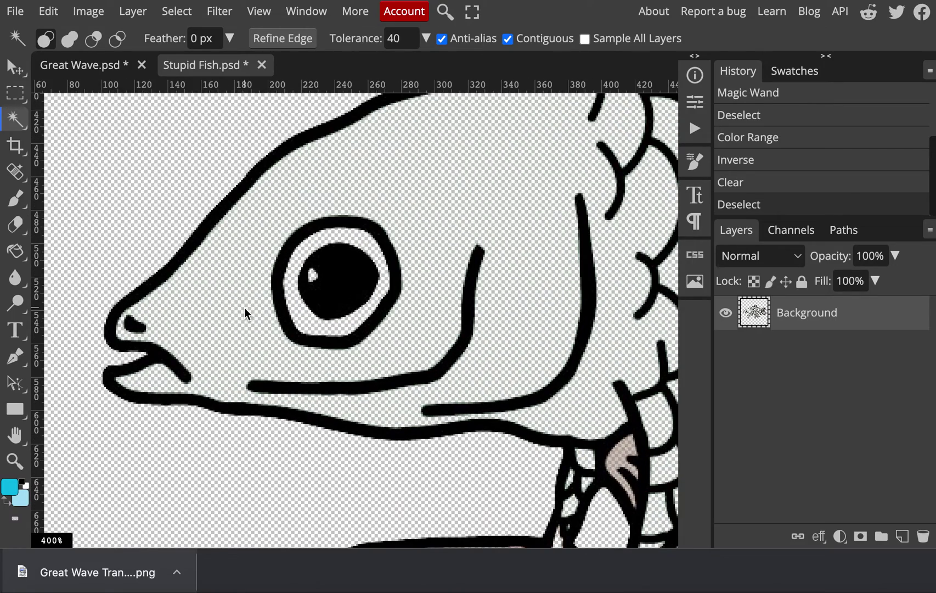
pyautogui.scroll(-5, 246, 314)
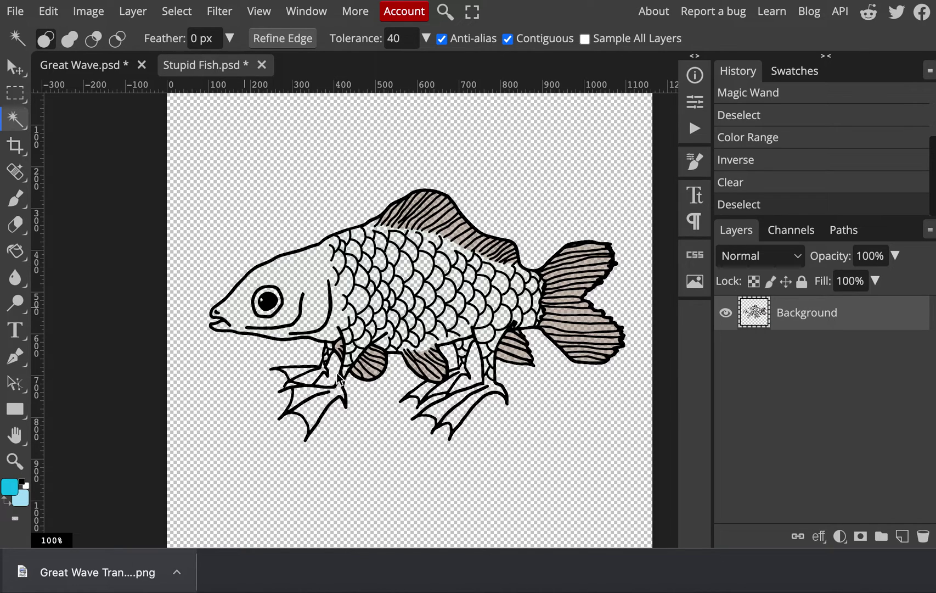
pyautogui.scroll(-2, 522, 354)
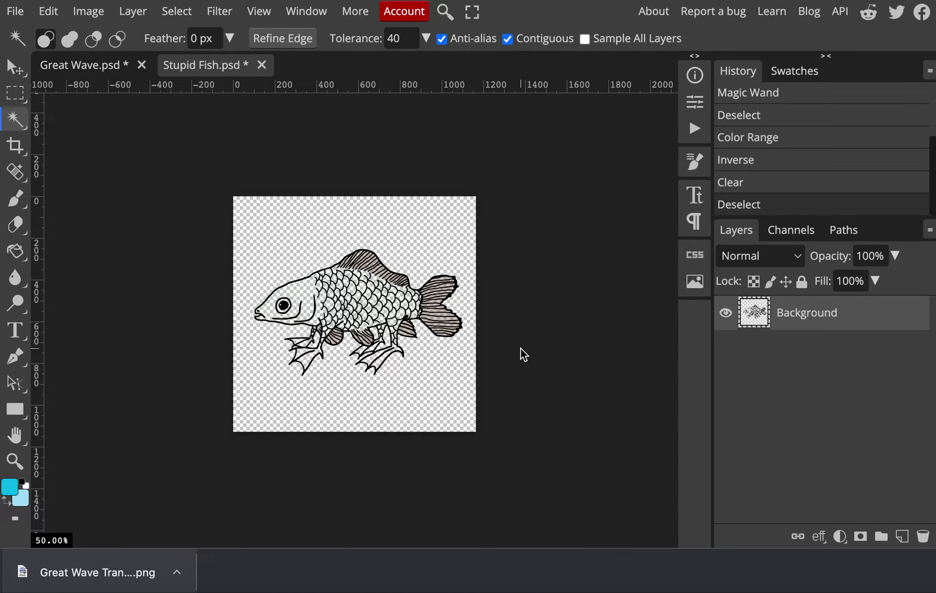
# Export the fish line art as a PNG named 'Stupid Fish Transparent'.
pyautogui.click(15, 11)
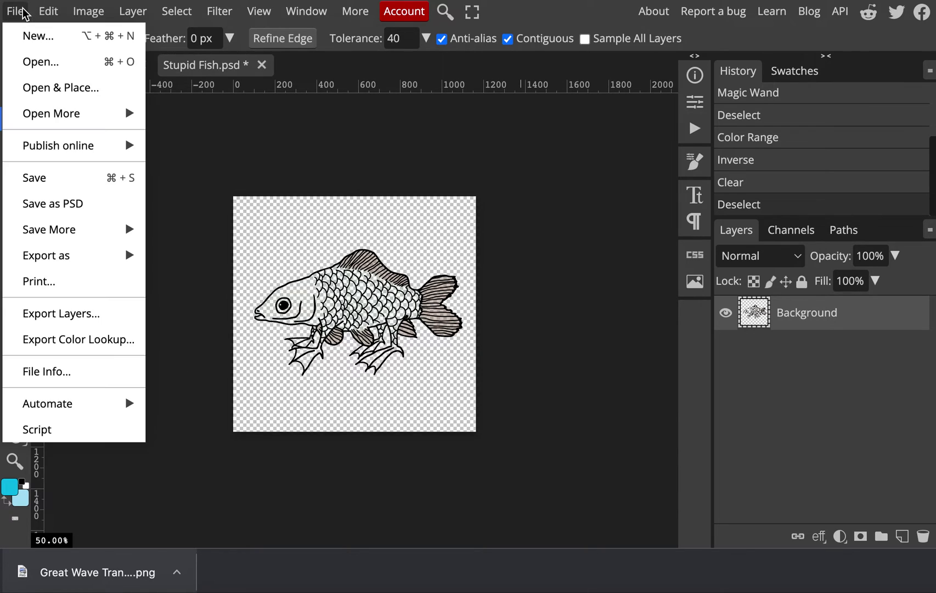
pyautogui.moveTo(83, 267)
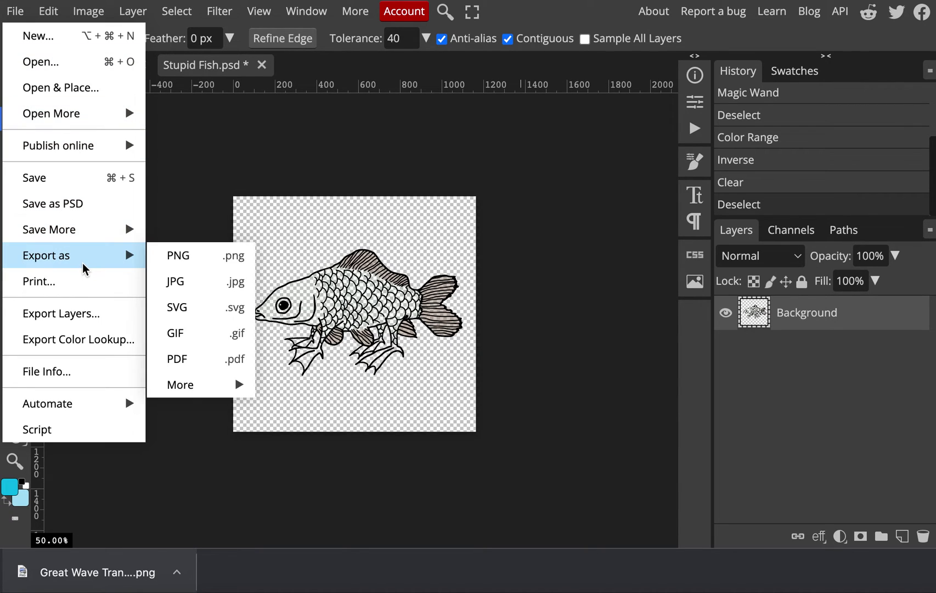
pyautogui.click(188, 256)
pyautogui.click(689, 107)
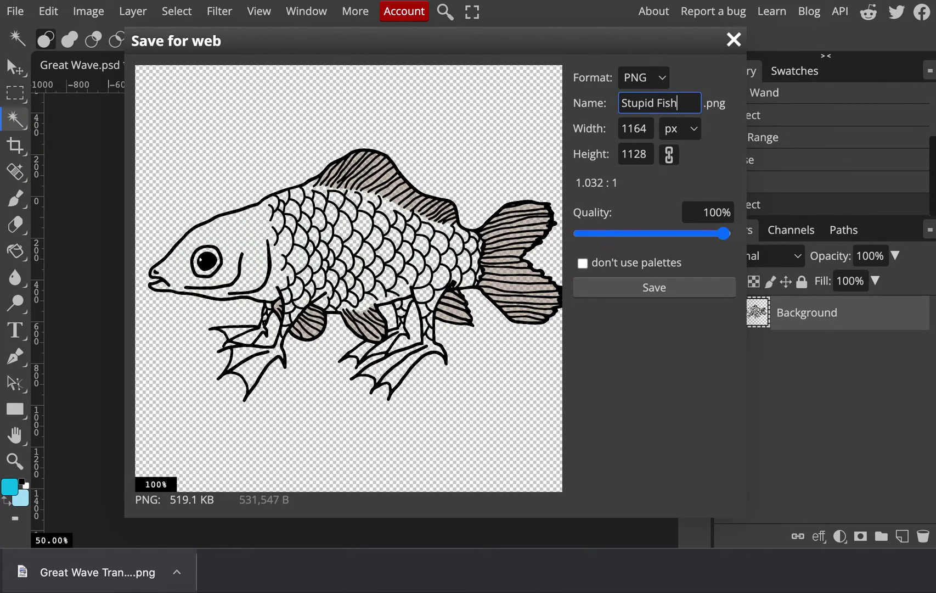
pyautogui.write('Transparent')
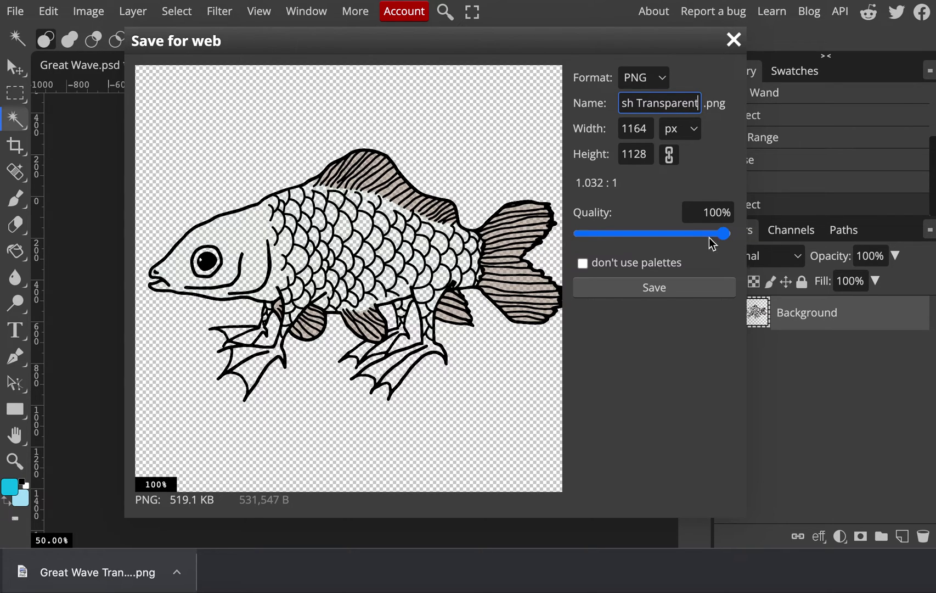
pyautogui.click(681, 291)
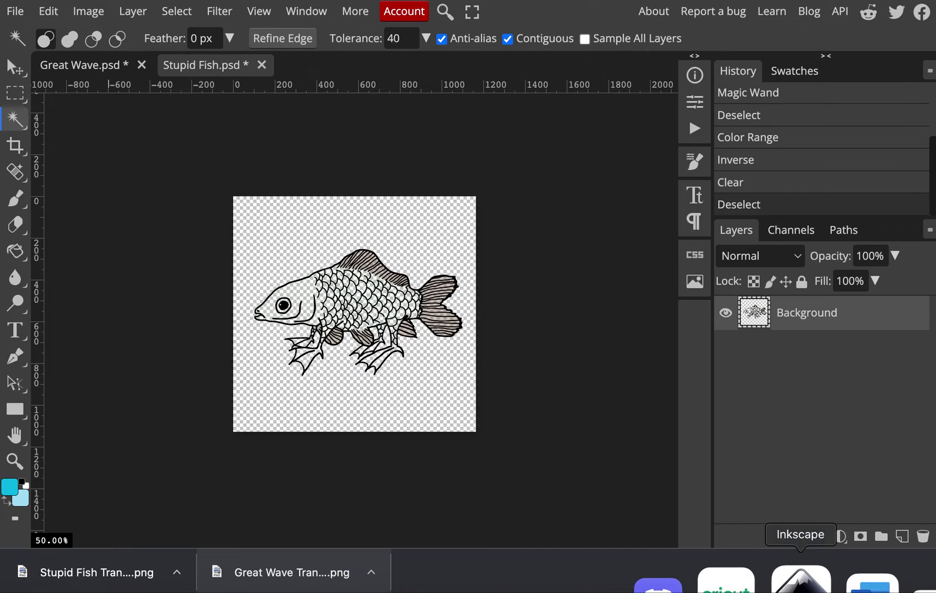
pyautogui.click(746, 577)
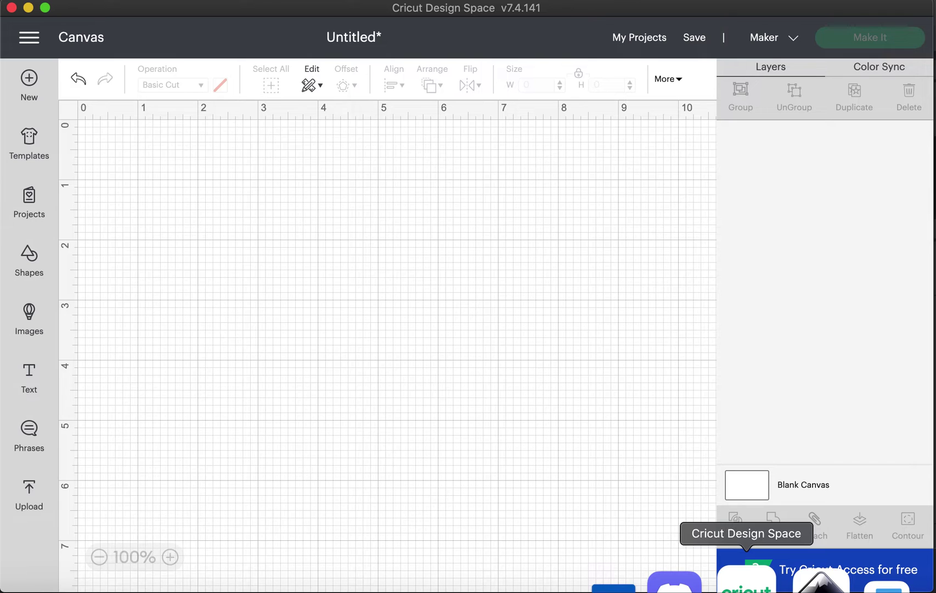
# Upload Stupid Fish Transparent.png into Cricut Design Space as a Simple image.
pyautogui.click(30, 496)
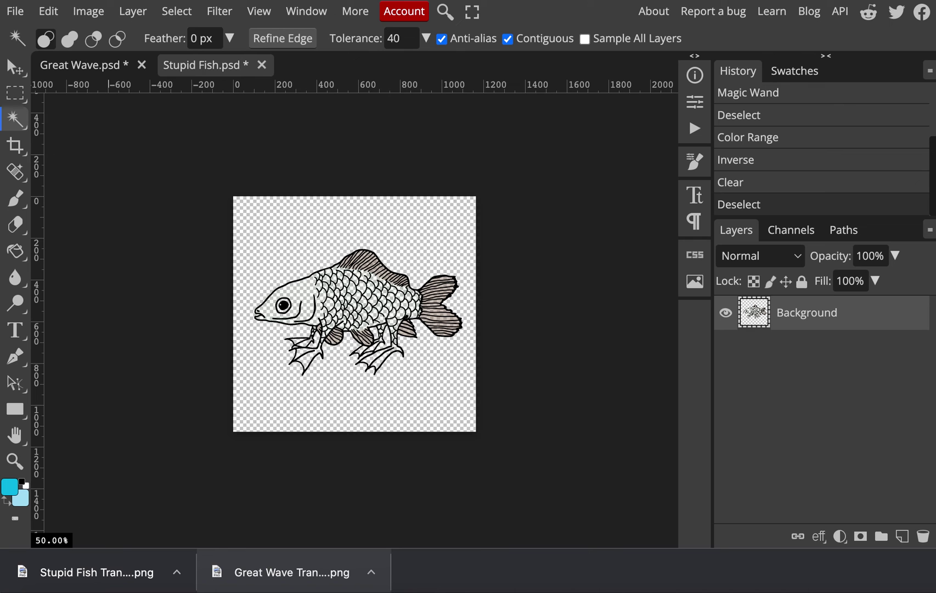
pyautogui.moveTo(136, 582); pyautogui.dragTo(282, 355)
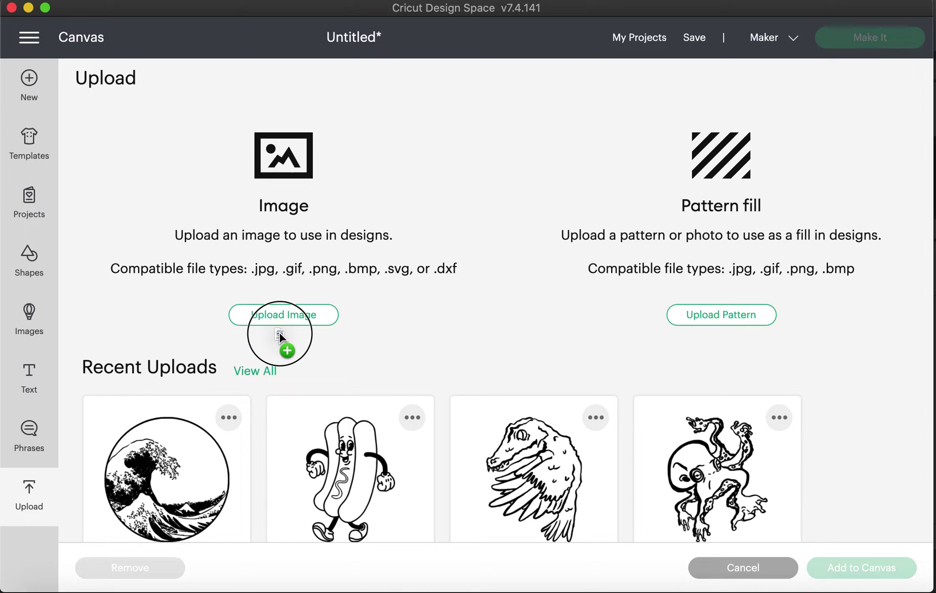
pyautogui.moveTo(280, 333); pyautogui.dragTo(291, 314)
pyautogui.click(291, 314)
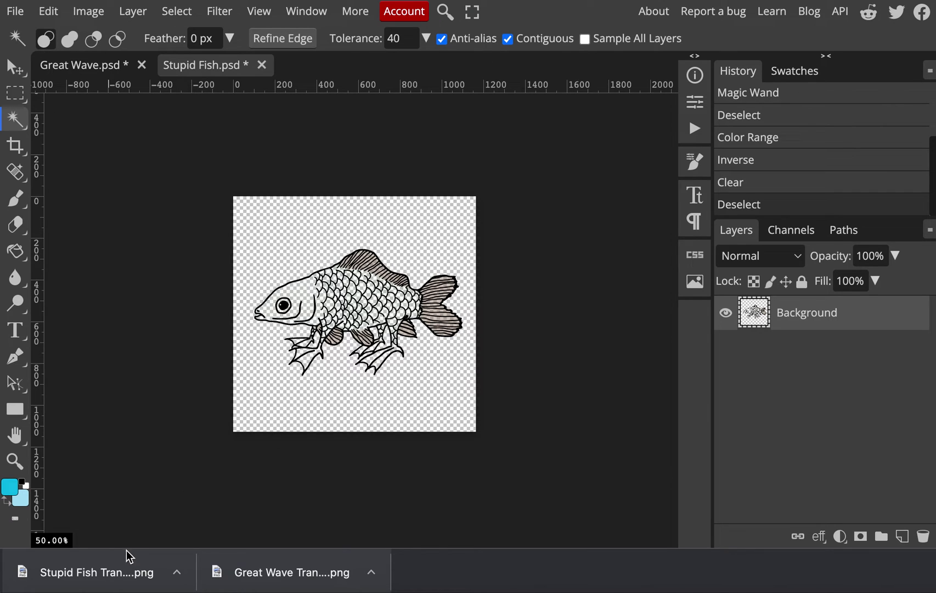
pyautogui.moveTo(116, 575); pyautogui.dragTo(251, 353)
pyautogui.press('super+Tab')
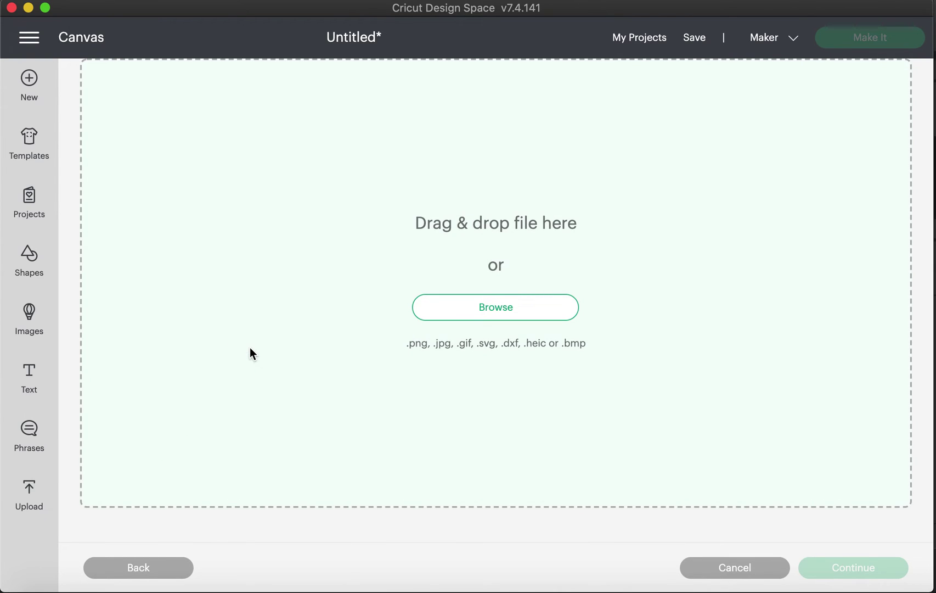
pyautogui.click(649, 226)
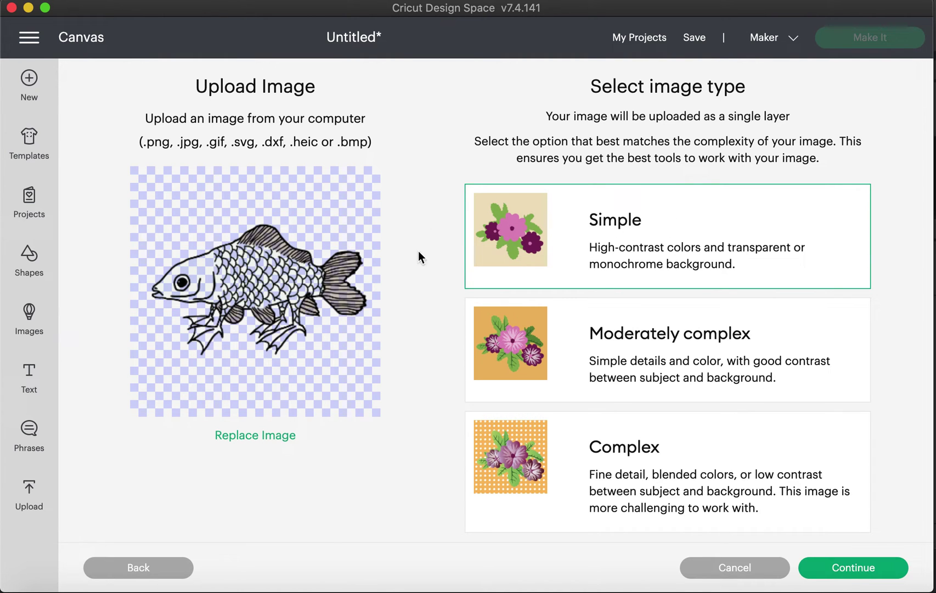
pyautogui.click(859, 569)
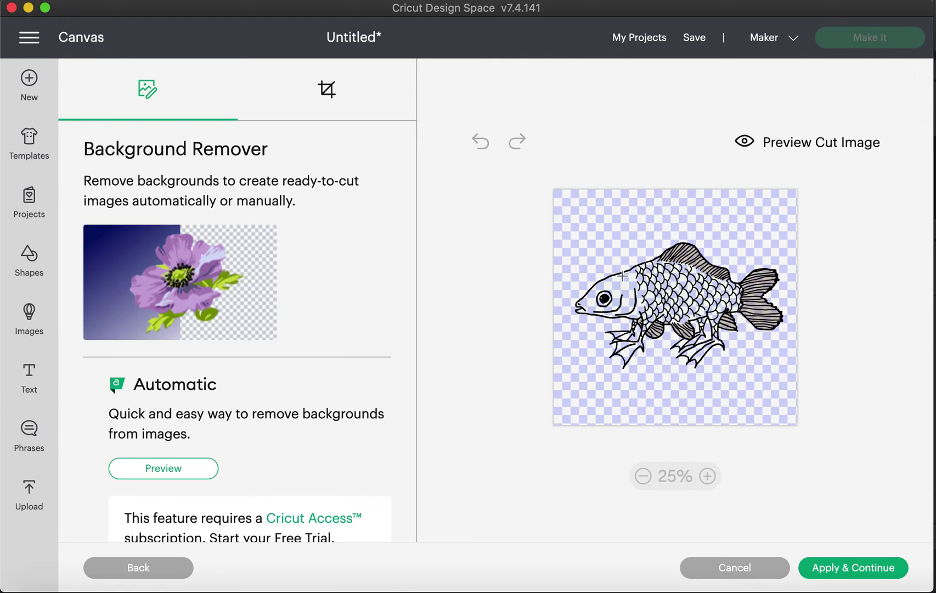
# Check the fish's cut preview at 75% zoom, then apply and continue to tagging.
pyautogui.click(790, 145)
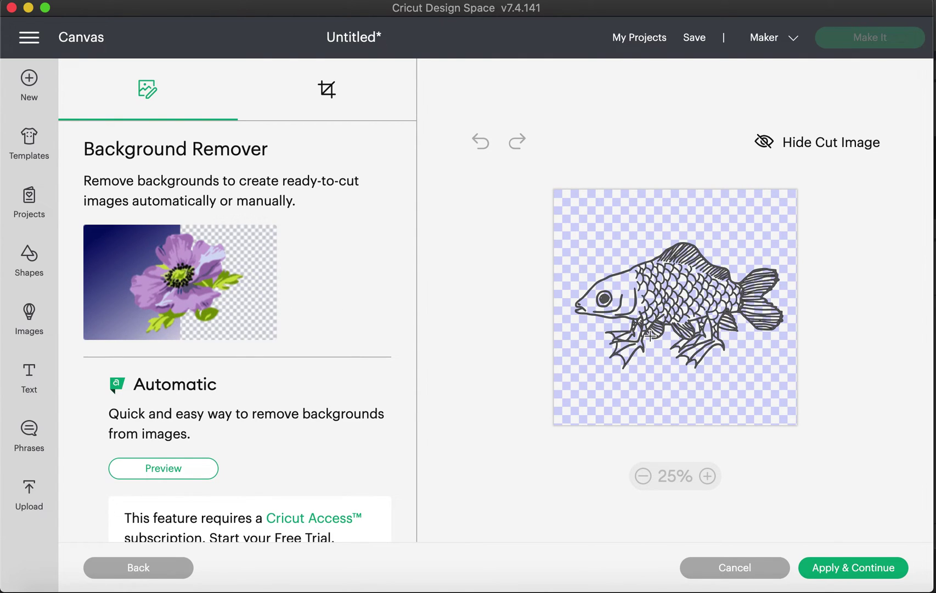
pyautogui.click(707, 475)
pyautogui.click(707, 475)
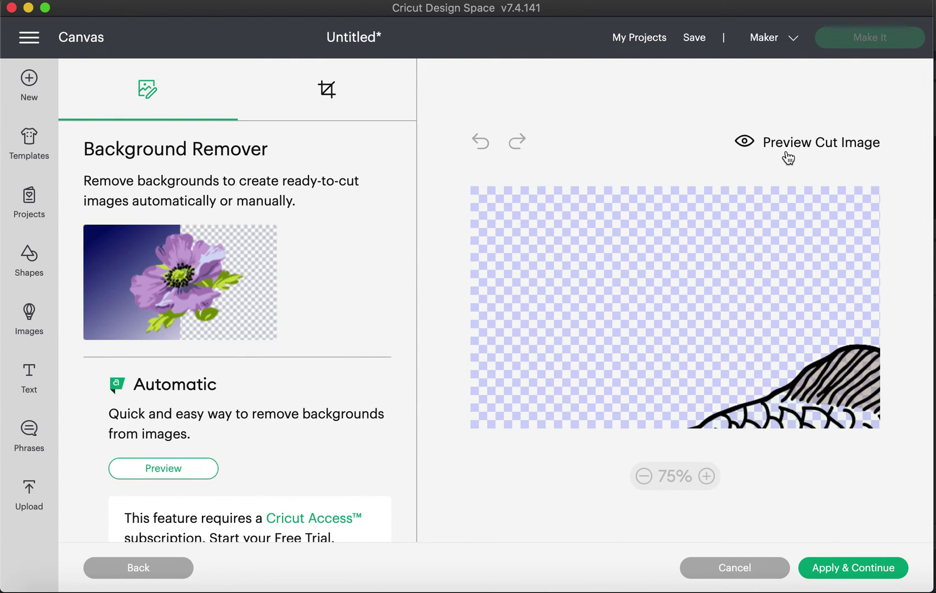
pyautogui.scroll(-10, 787, 400)
pyautogui.hscroll(6, 787, 400)
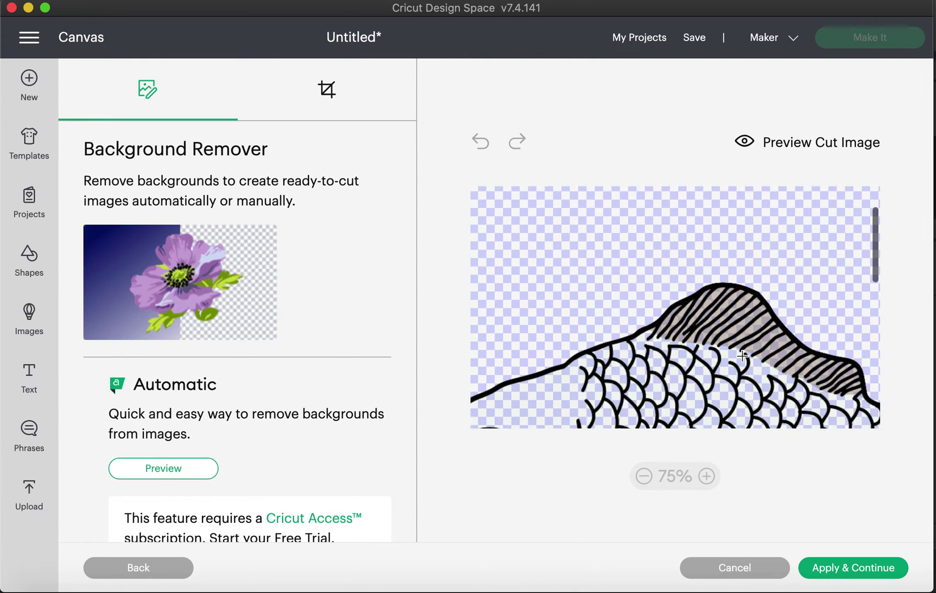
pyautogui.click(799, 149)
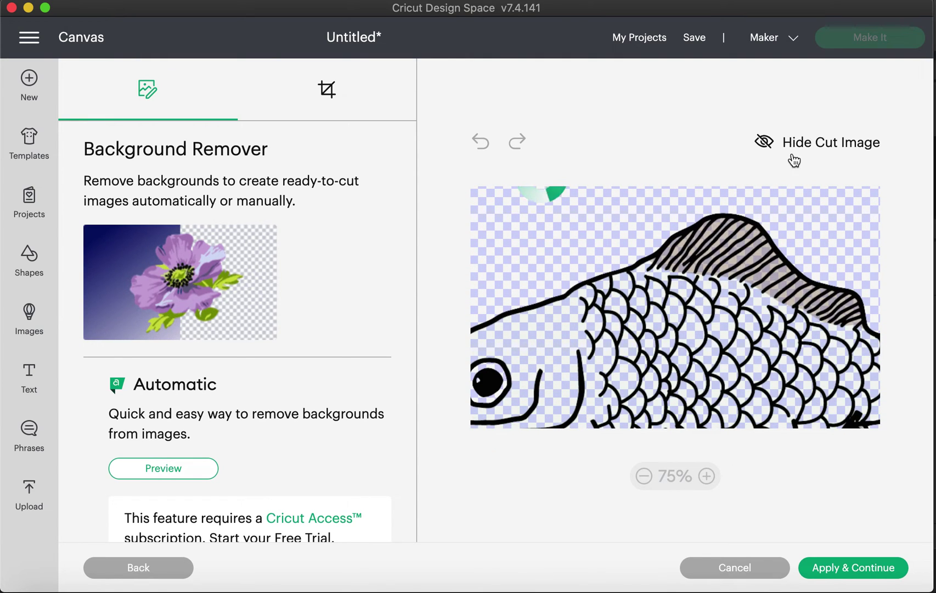
pyautogui.scroll(-3, 637, 298)
pyautogui.hscroll(8, 631, 323)
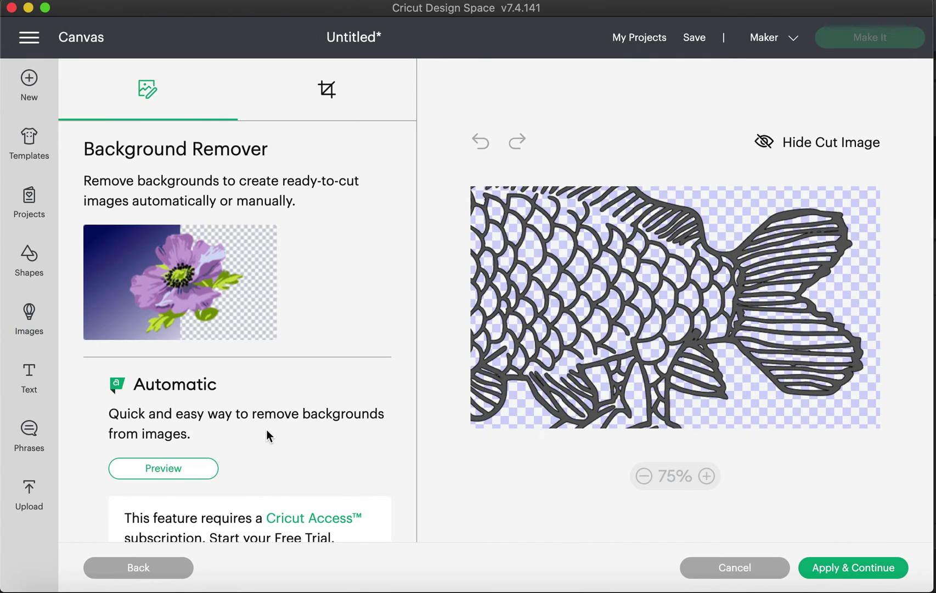
pyautogui.scroll(-5, 264, 436)
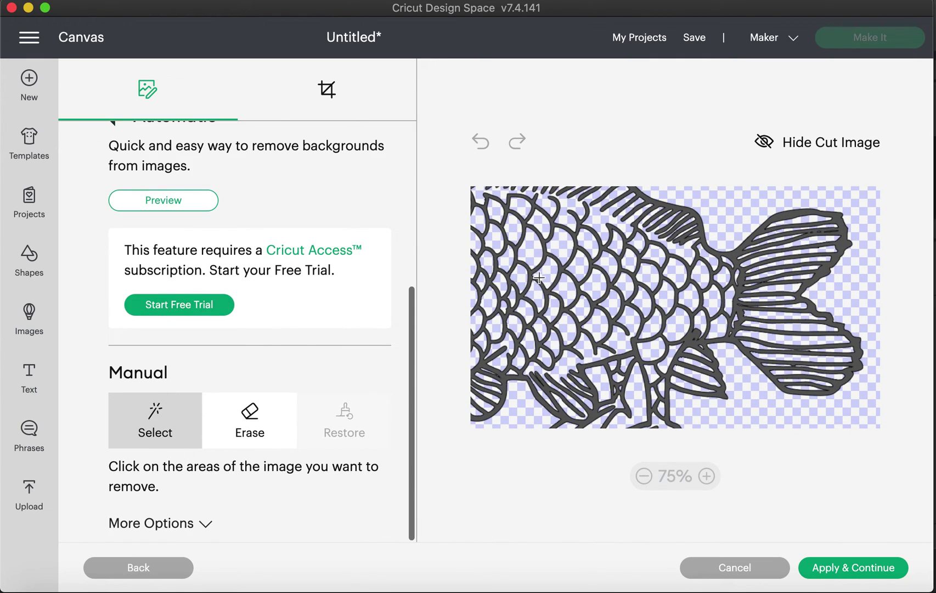
pyautogui.click(848, 571)
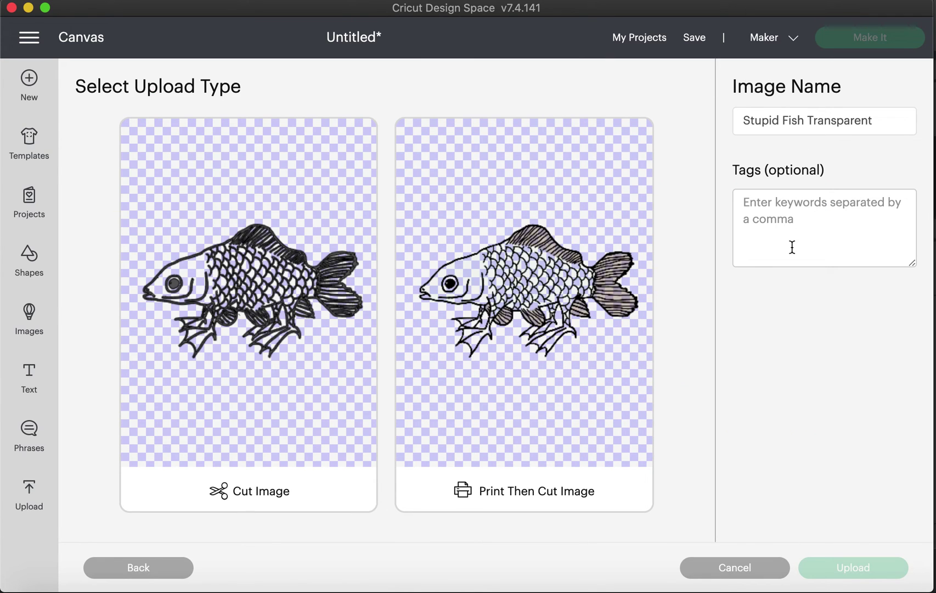
pyautogui.click(791, 237)
# Tag the fish 'FAULTY FEET', upload it as a Cut Image and add it to the canvas.
pyautogui.write('FAULTY FEET')
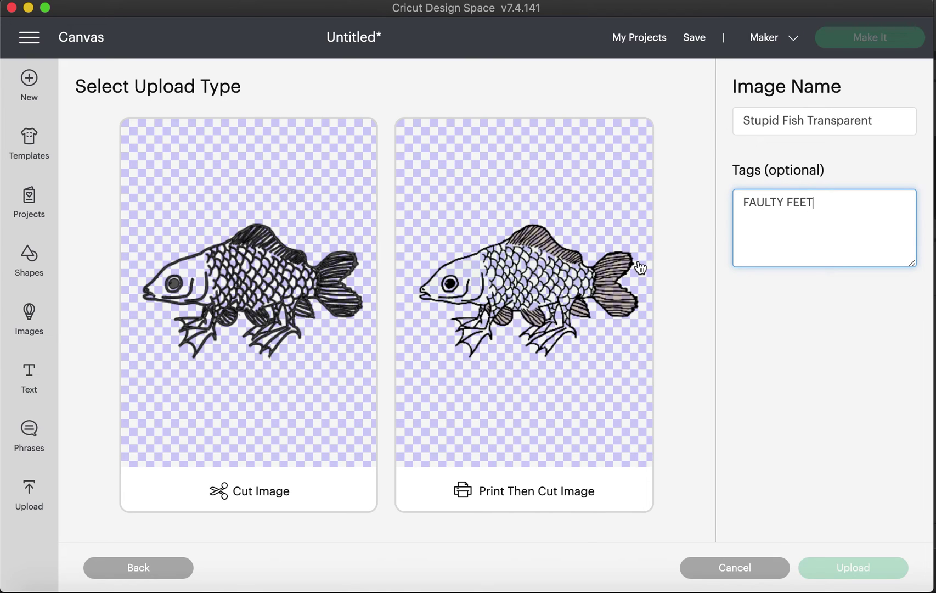
pyautogui.click(264, 406)
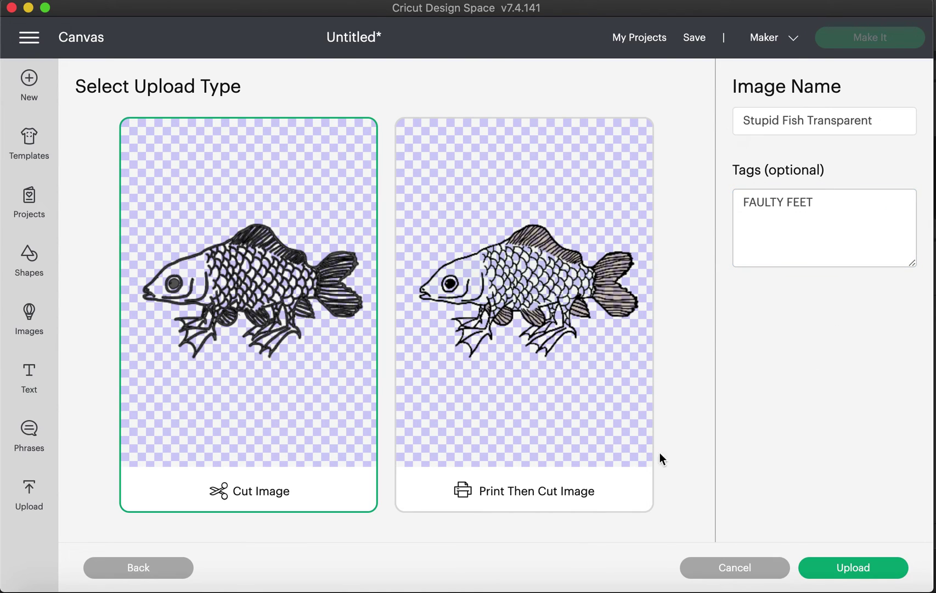
pyautogui.click(840, 564)
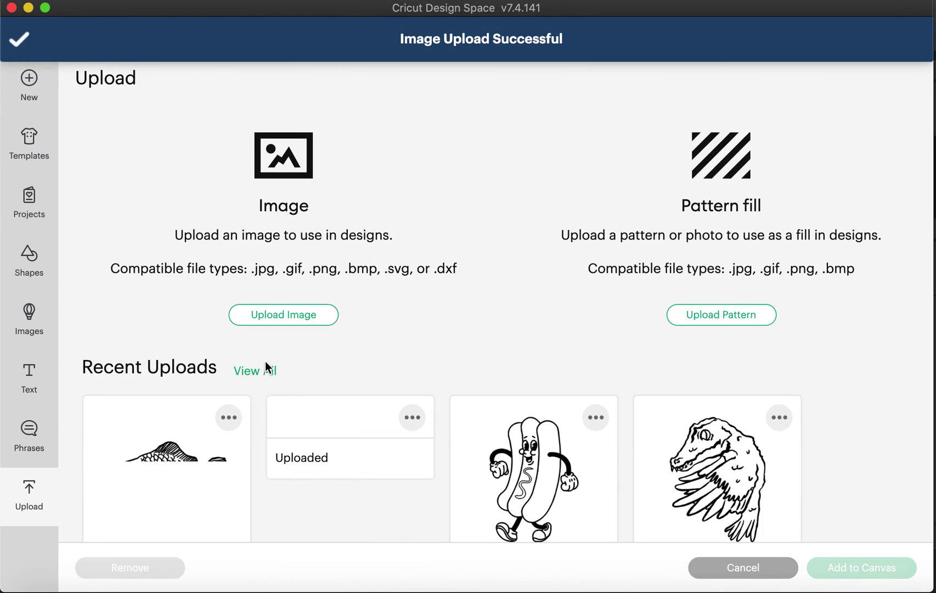
pyautogui.click(854, 570)
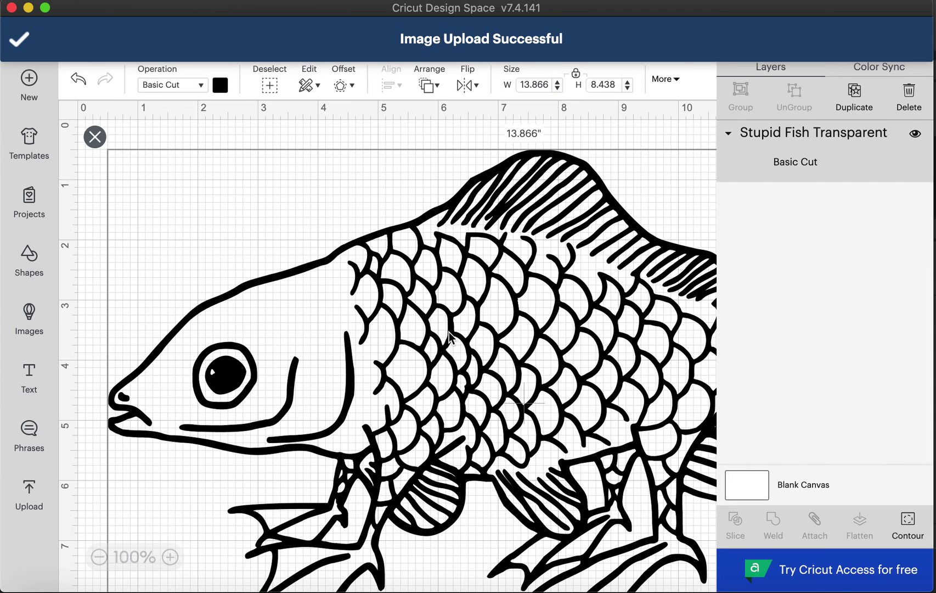
# Set the fish to 6 inches wide, move it, and enlarge it to about 6.73 by 4.1 inches.
pyautogui.click(546, 84)
pyautogui.doubleClick(546, 84)
pyautogui.write('6')
pyautogui.press('Return')
pyautogui.moveTo(320, 247); pyautogui.dragTo(360, 272)
pyautogui.moveTo(521, 412); pyautogui.dragTo(562, 431)
pyautogui.click(666, 303)
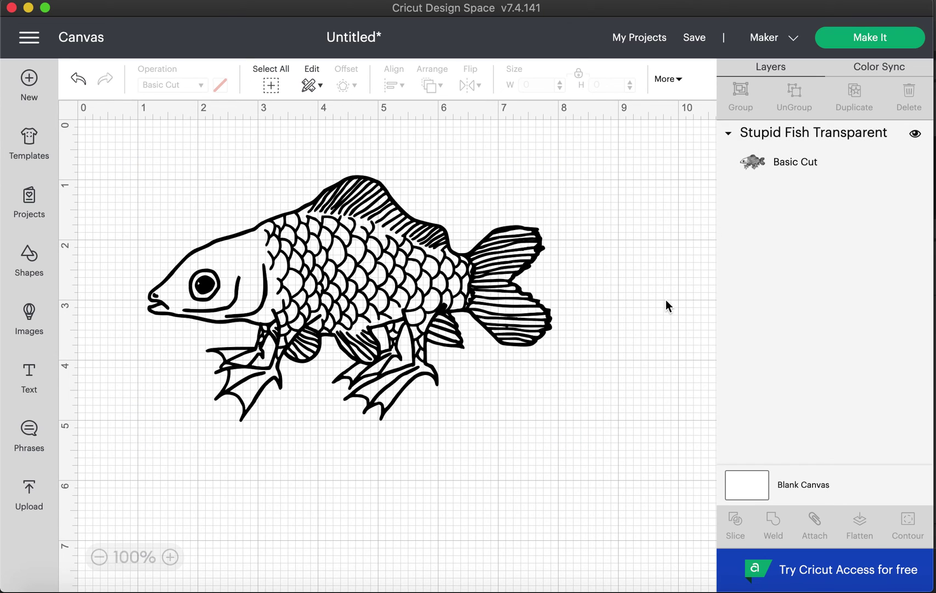